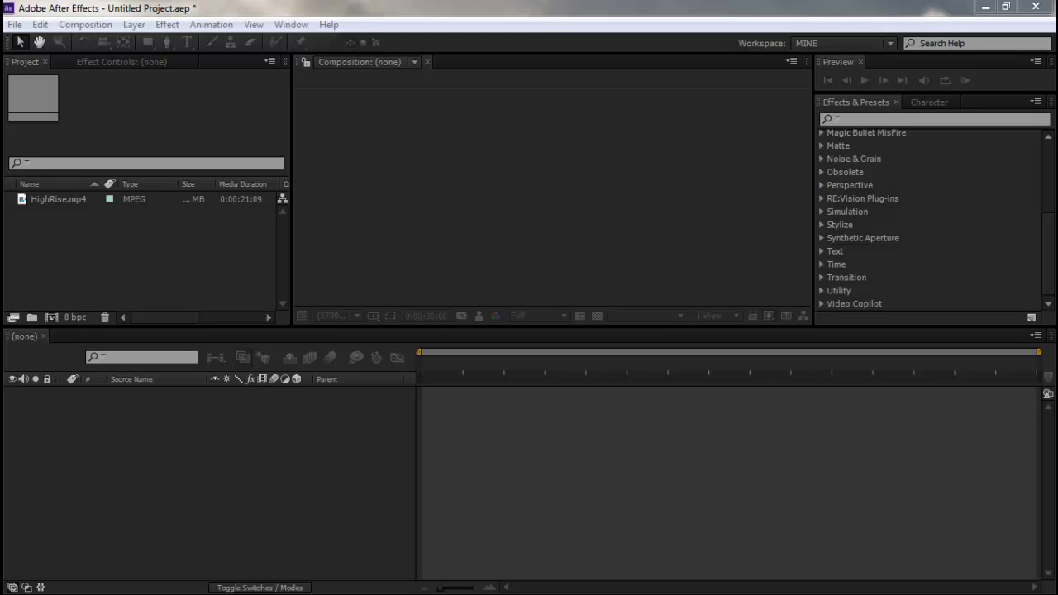
# Select HighRise.mp4 in the Project panel to show its 1280 x 720, 25 fps details
pyautogui.click(66, 201)
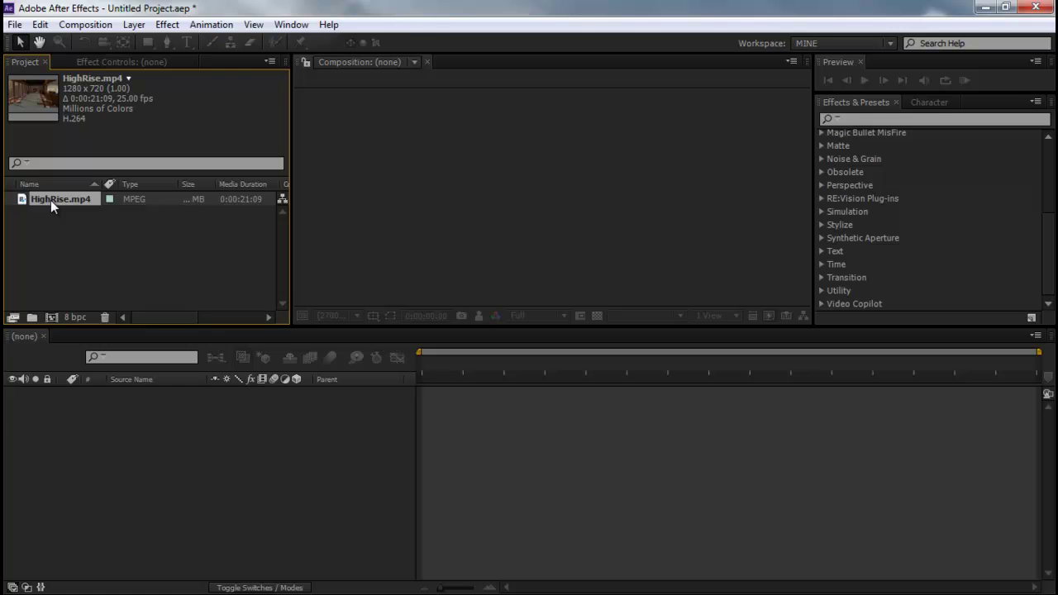
# Import a single footage file from the File menu
pyautogui.click(15, 24)
pyautogui.moveTo(135, 210)
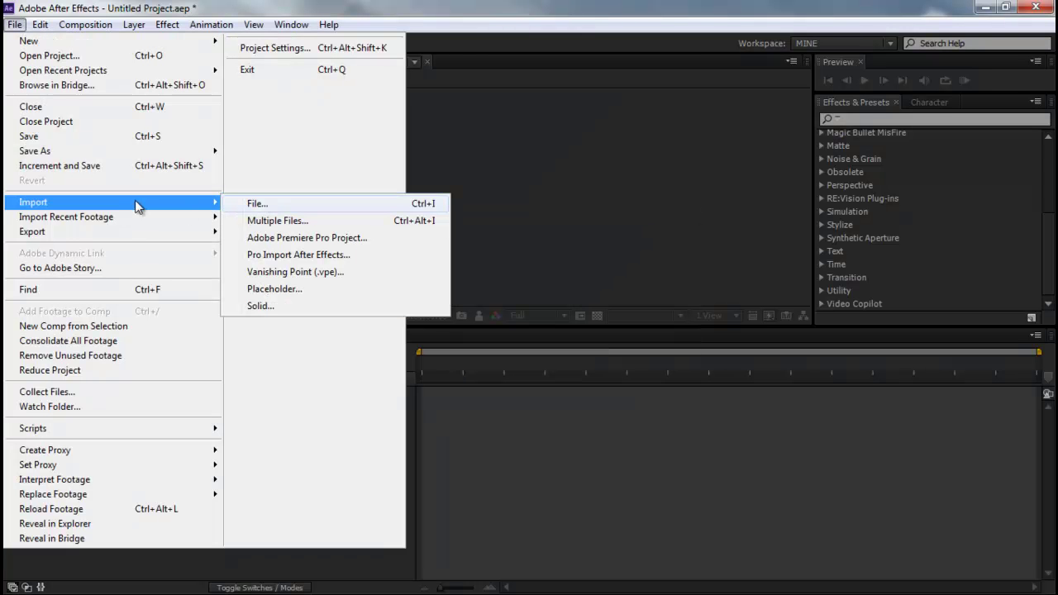
pyautogui.click(397, 203)
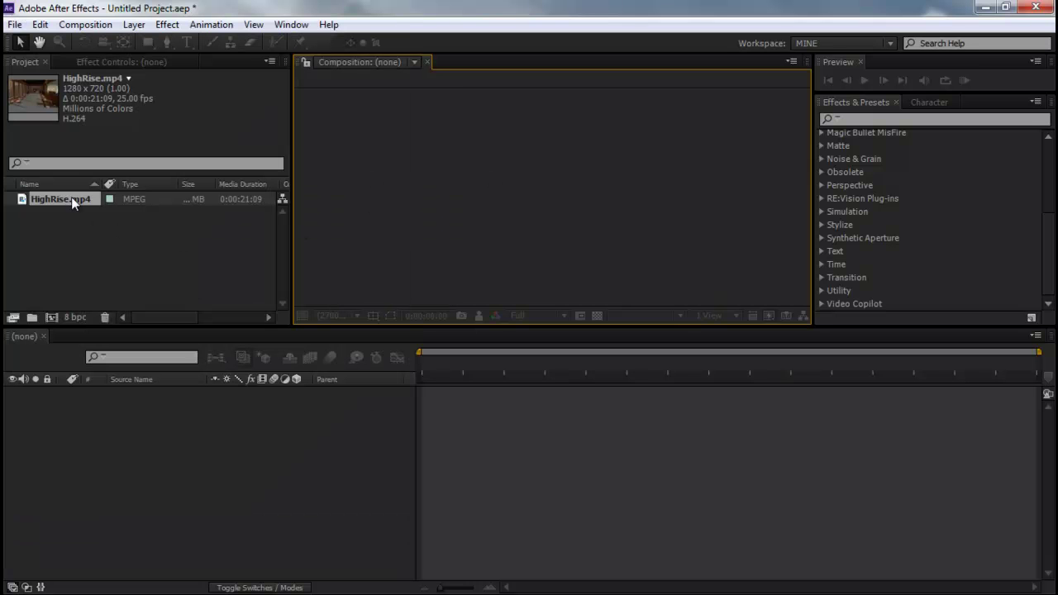
# Make a composition from HighRise.mp4, scrub its frames, and return to the first frame
pyautogui.click(71, 198)
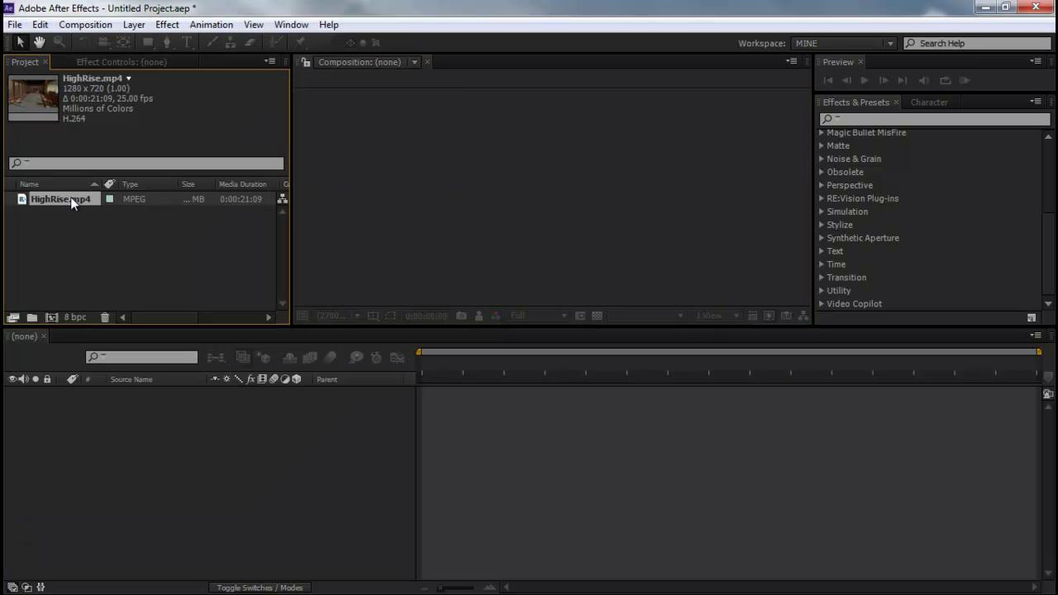
pyautogui.click(52, 318)
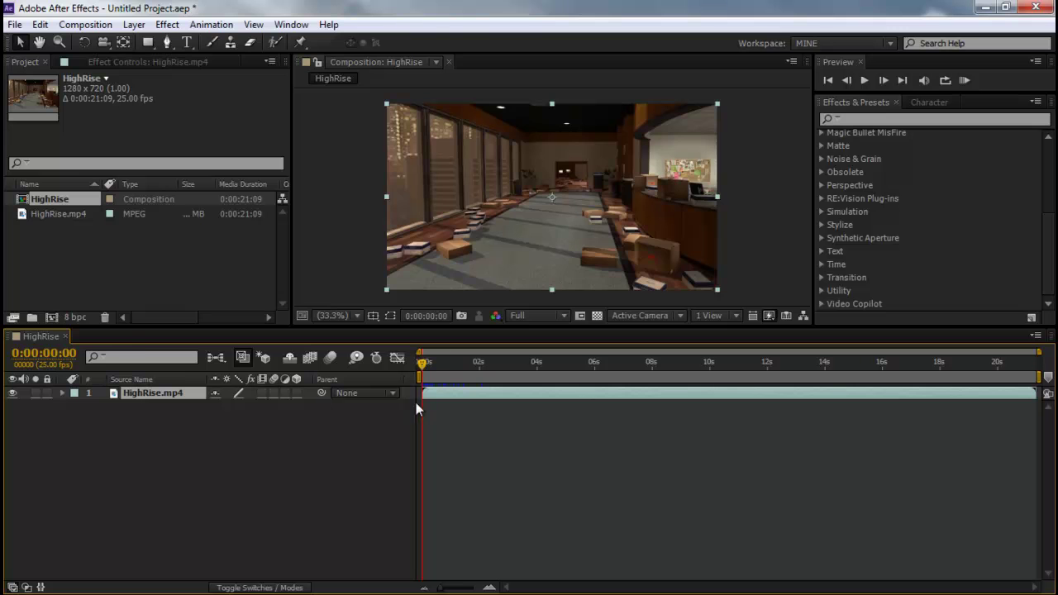
pyautogui.moveTo(425, 364); pyautogui.dragTo(507, 377)
pyautogui.click(426, 371)
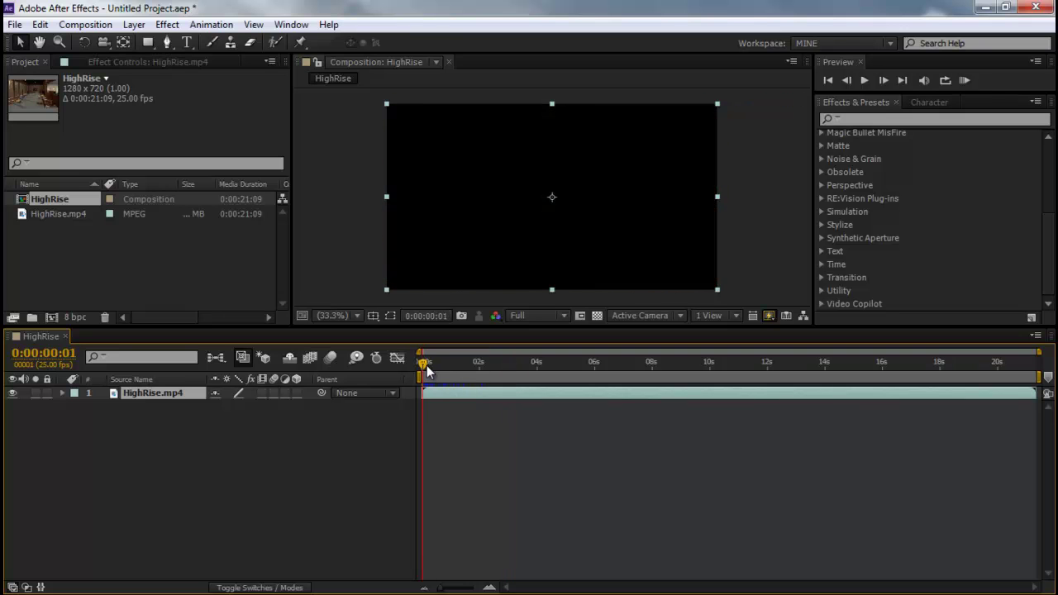
pyautogui.moveTo(426, 371); pyautogui.dragTo(421, 363)
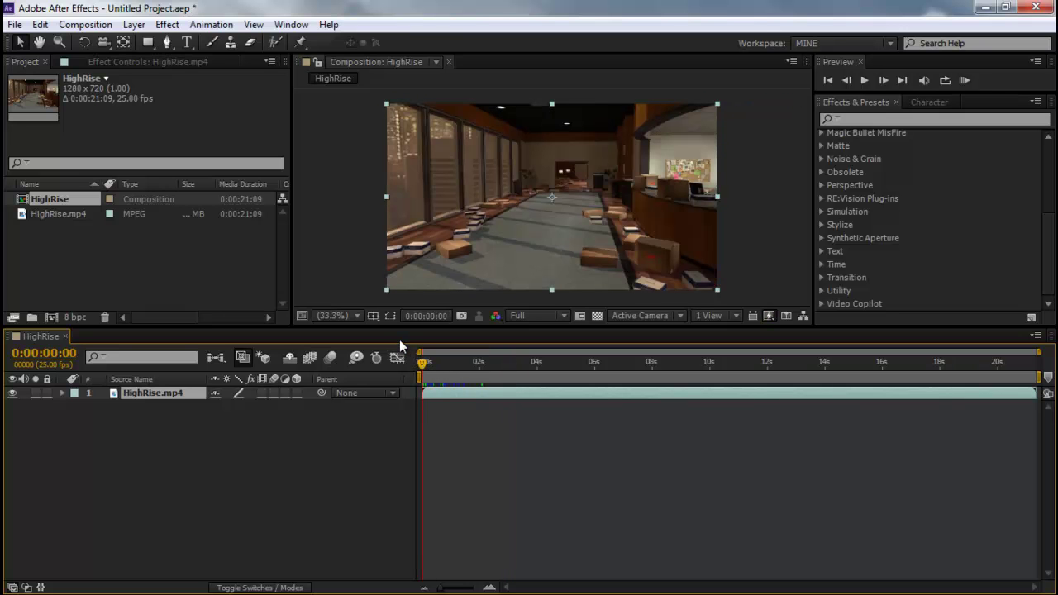
pyautogui.click(552, 316)
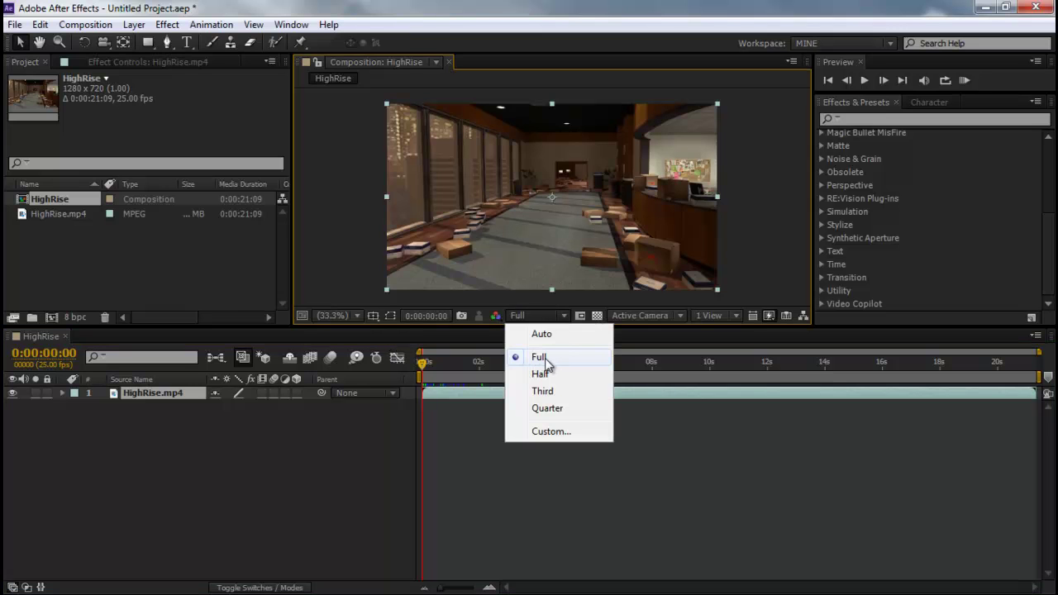
pyautogui.click(546, 359)
pyautogui.click(334, 315)
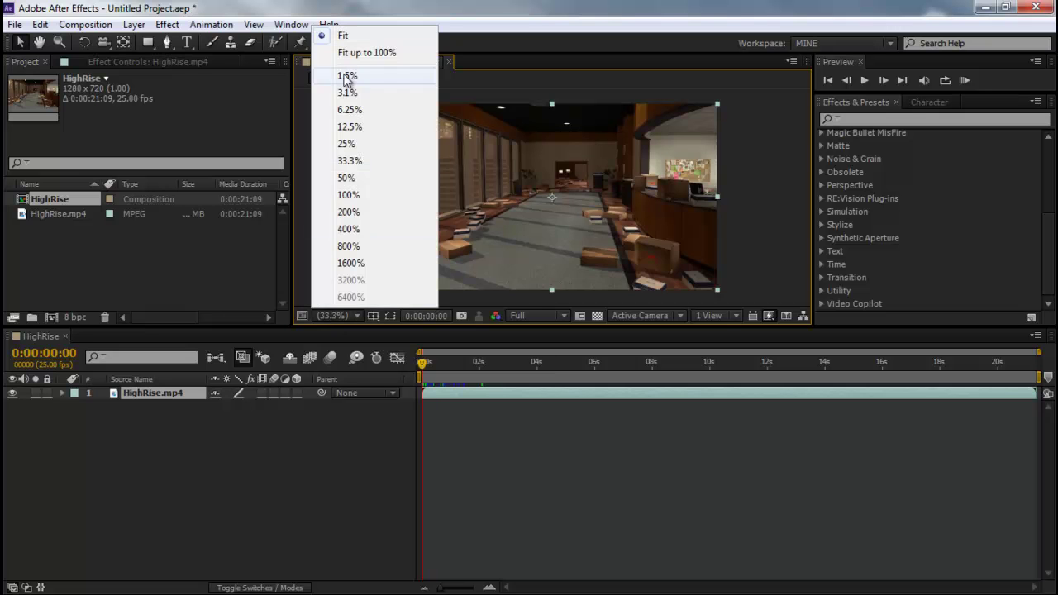
pyautogui.click(359, 36)
pyautogui.scroll(3, 563, 222)
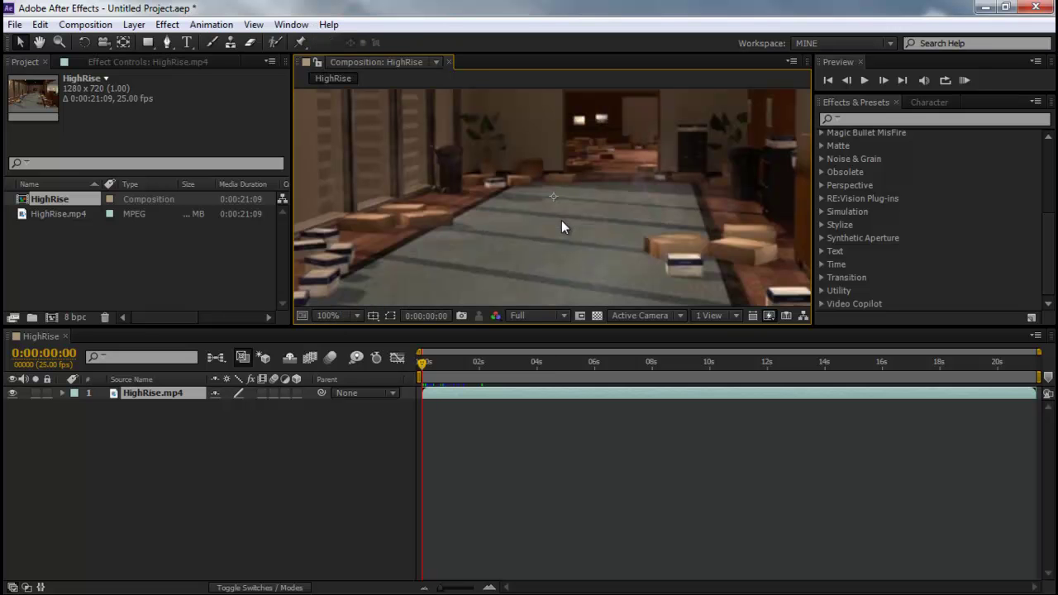
pyautogui.scroll(-2, 459, 263)
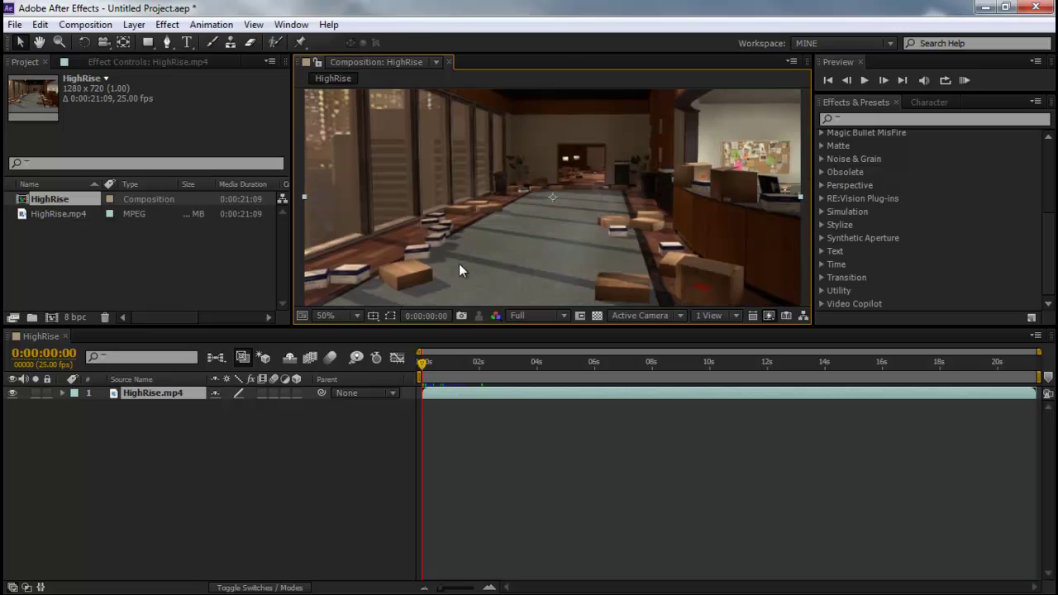
pyautogui.click(347, 314)
pyautogui.click(348, 38)
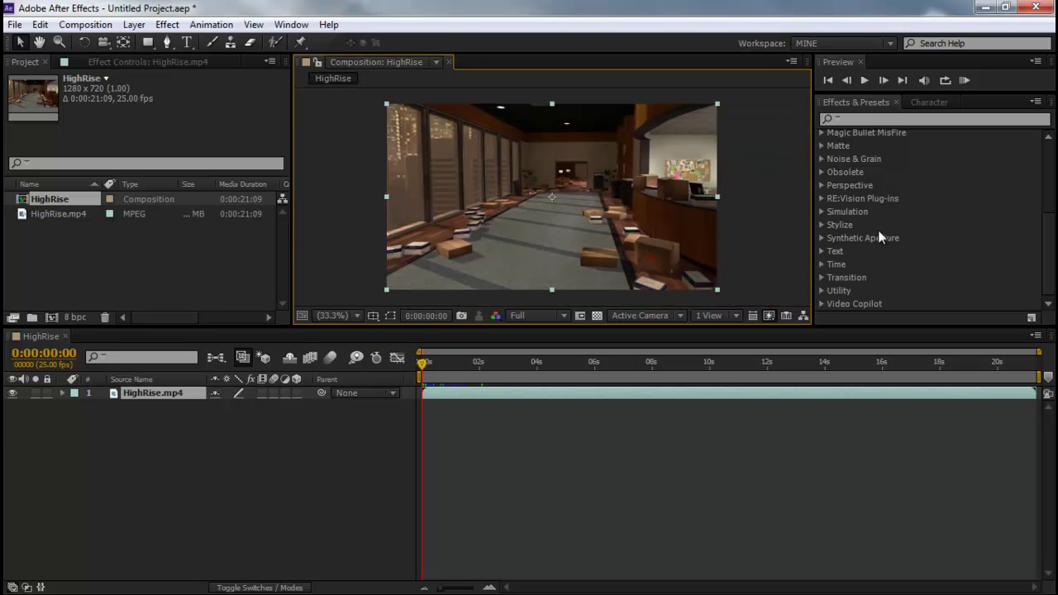
# Find 3D Camera Tracker under Perspective and apply it to the HighRise.mp4 layer
pyautogui.click(823, 185)
pyautogui.scroll(-2, 903, 195)
pyautogui.scroll(1, 903, 195)
pyautogui.scroll(-1, 903, 196)
pyautogui.scroll(1, 903, 195)
pyautogui.click(822, 172)
pyautogui.click(819, 171)
pyautogui.click(820, 170)
pyautogui.click(822, 186)
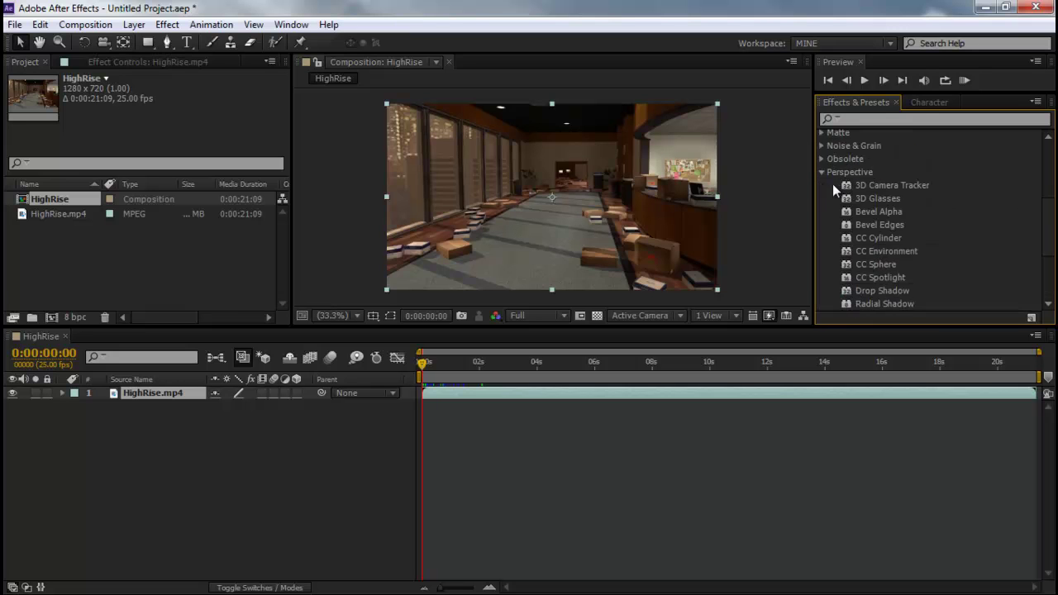
pyautogui.click(897, 184)
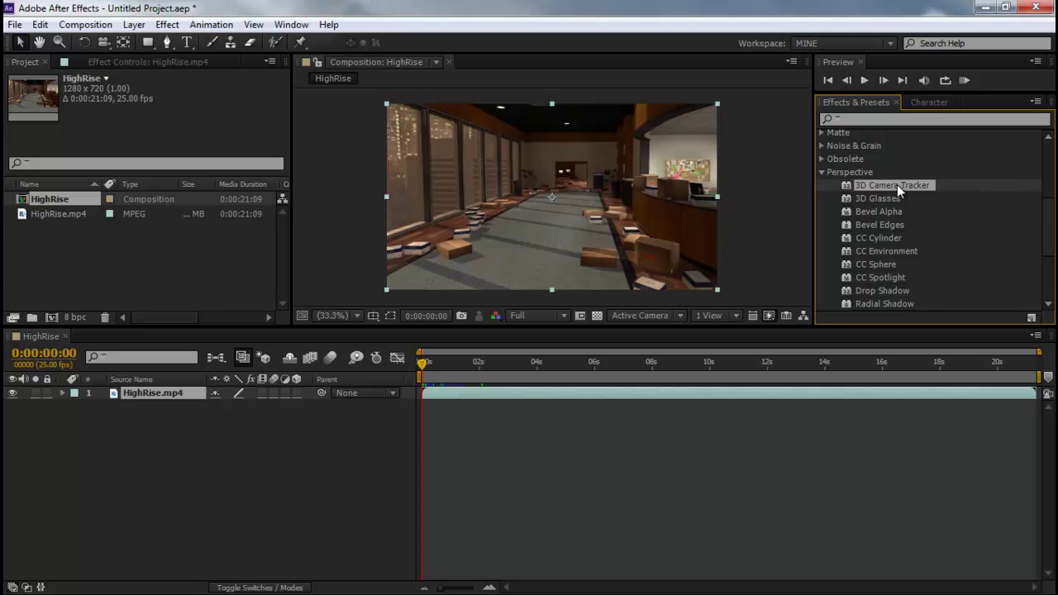
pyautogui.click(897, 184)
pyautogui.moveTo(897, 185); pyautogui.dragTo(183, 396)
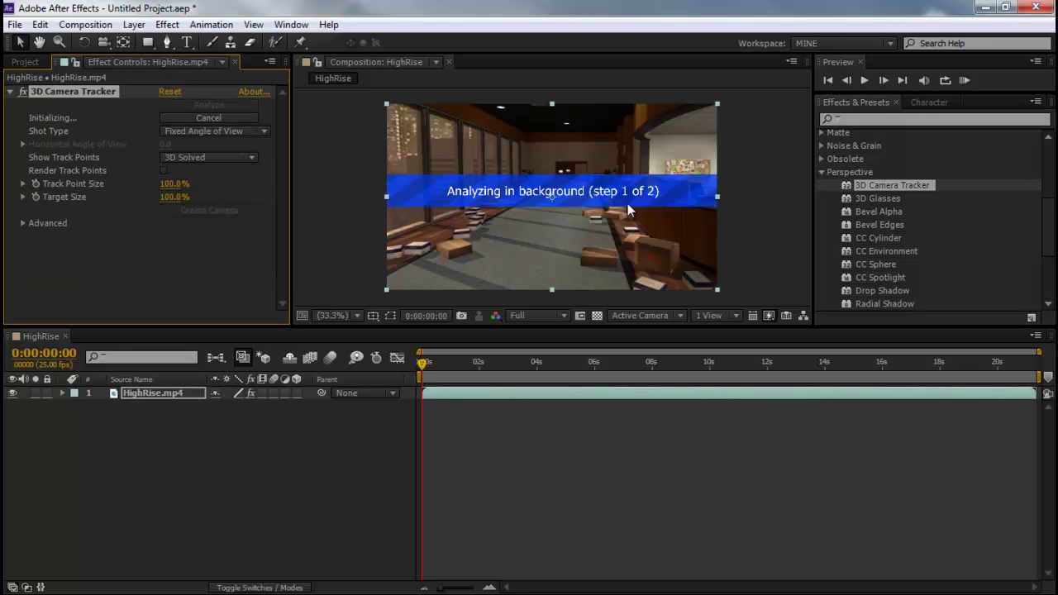
# Collapse the Perspective category and briefly browse Blur & Sharpen in Effects & Presets
pyautogui.click(822, 173)
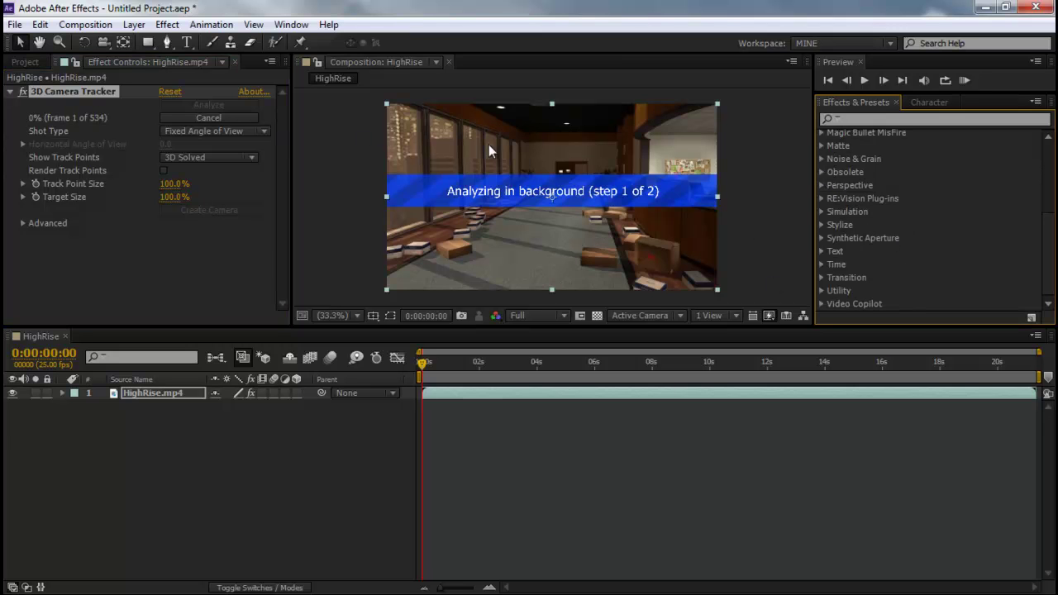
pyautogui.scroll(4, 848, 208)
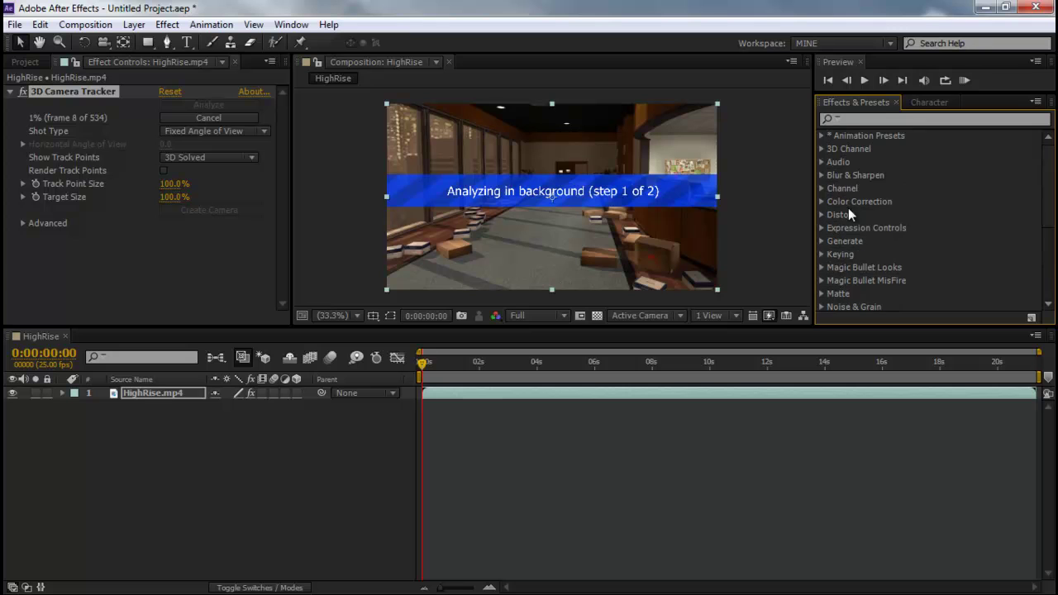
pyautogui.click(820, 175)
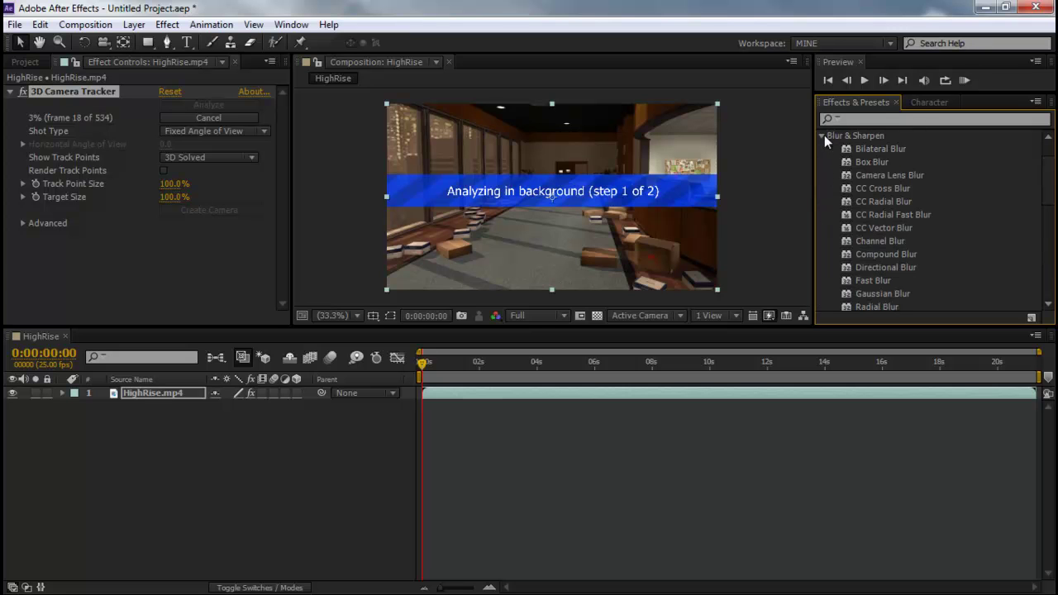
pyautogui.click(821, 136)
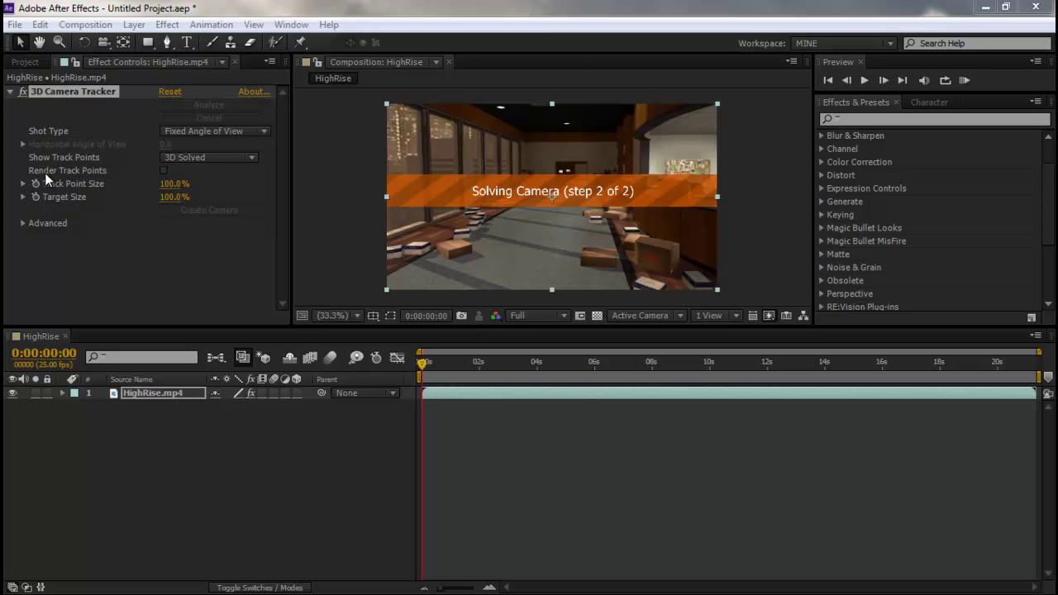
# Turn on Render Track Points in the 3D Camera Tracker's Effect Controls
pyautogui.click(162, 171)
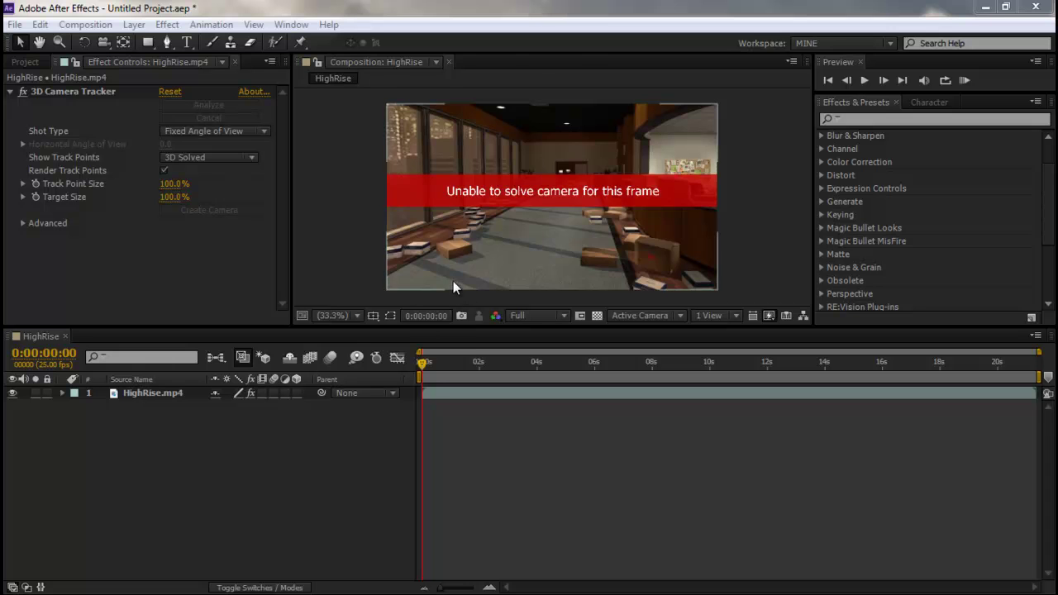
# Step one frame forward and select the HighRise.mp4 layer with the Selection tool
pyautogui.moveTo(423, 362); pyautogui.dragTo(427, 364)
pyautogui.click(430, 395)
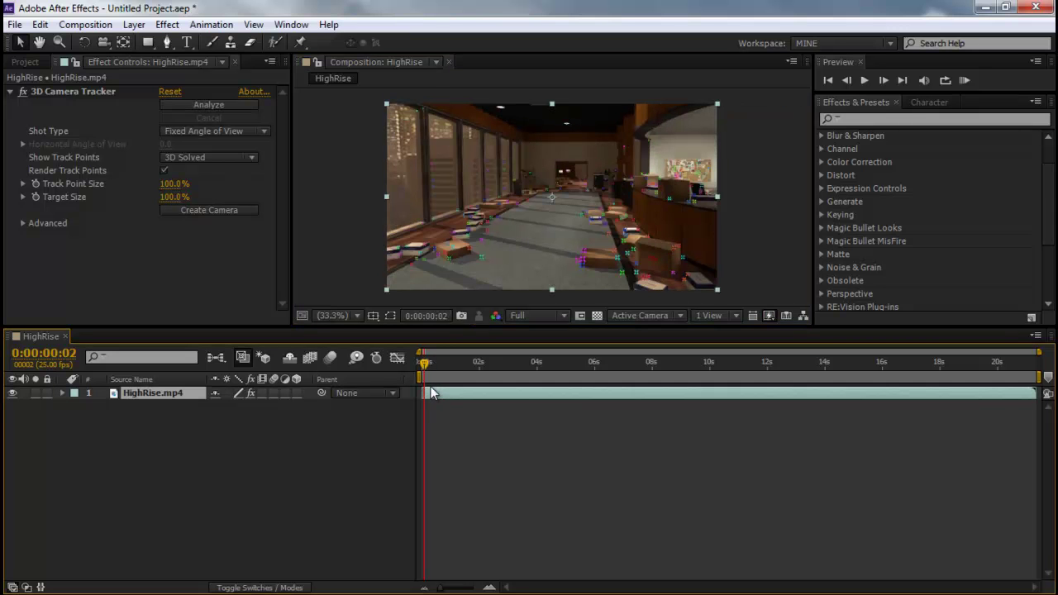
pyautogui.click(612, 222)
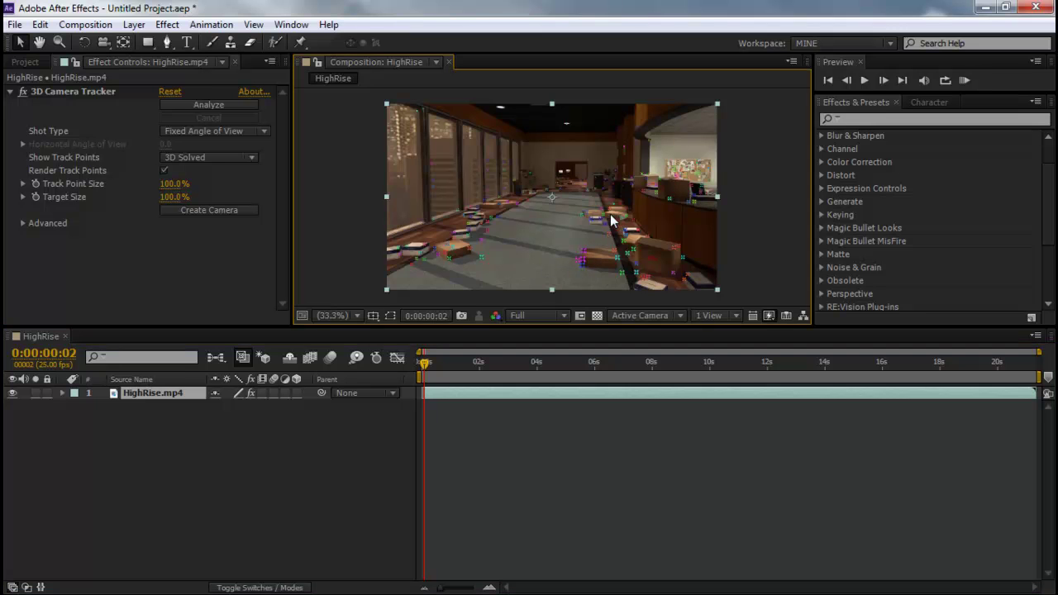
pyautogui.click(20, 42)
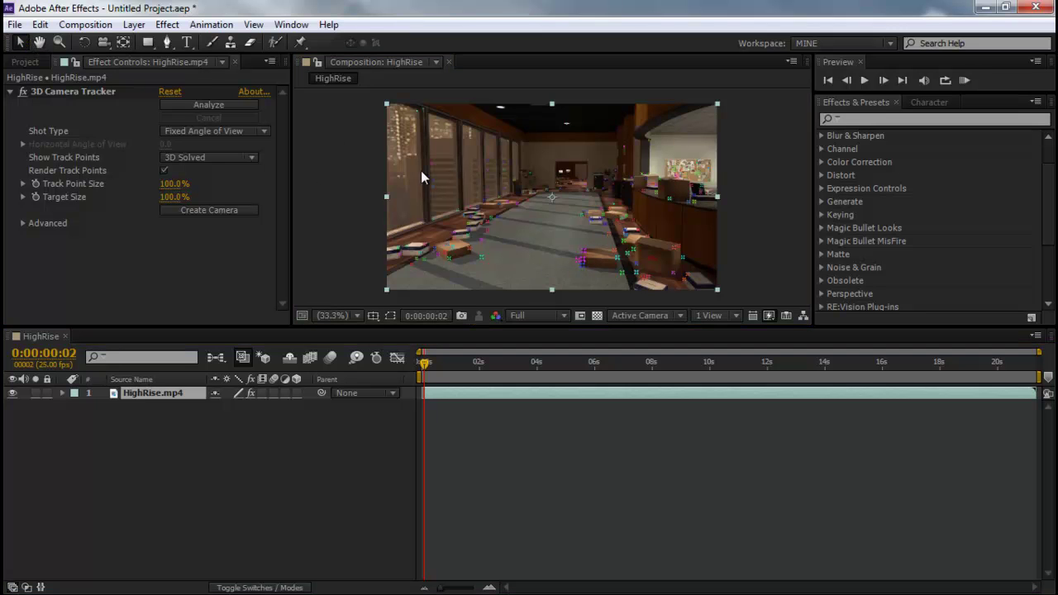
# Switch Show Track Points to 2D Source, then back to 3D Solved
pyautogui.click(238, 161)
pyautogui.click(237, 174)
pyautogui.click(238, 157)
pyautogui.click(237, 190)
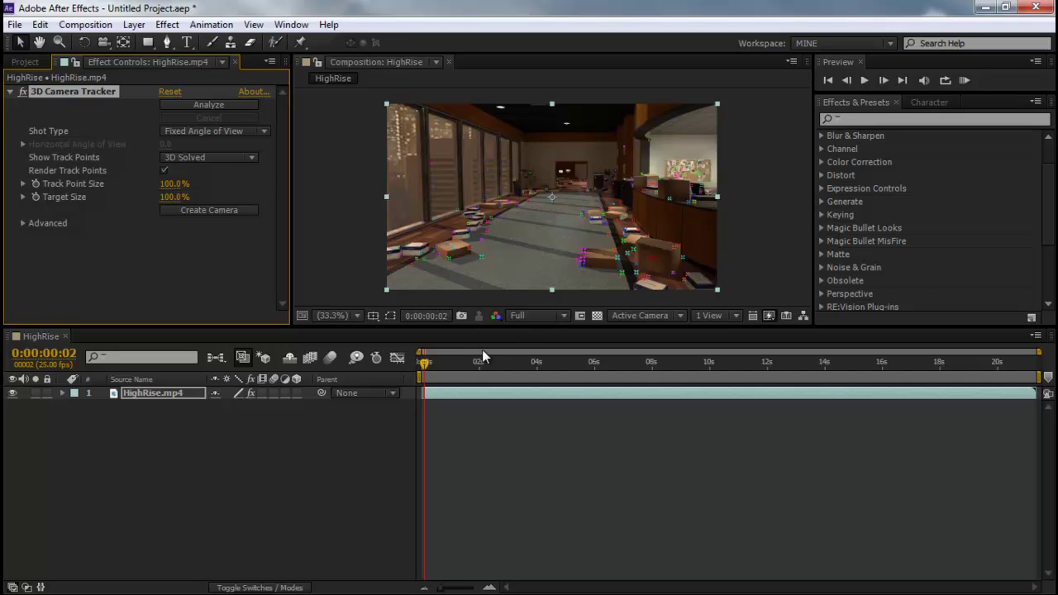
# Scrub ahead to preview the solved track points, then return near the clip's start
pyautogui.moveTo(430, 369); pyautogui.dragTo(609, 370)
pyautogui.click(428, 367)
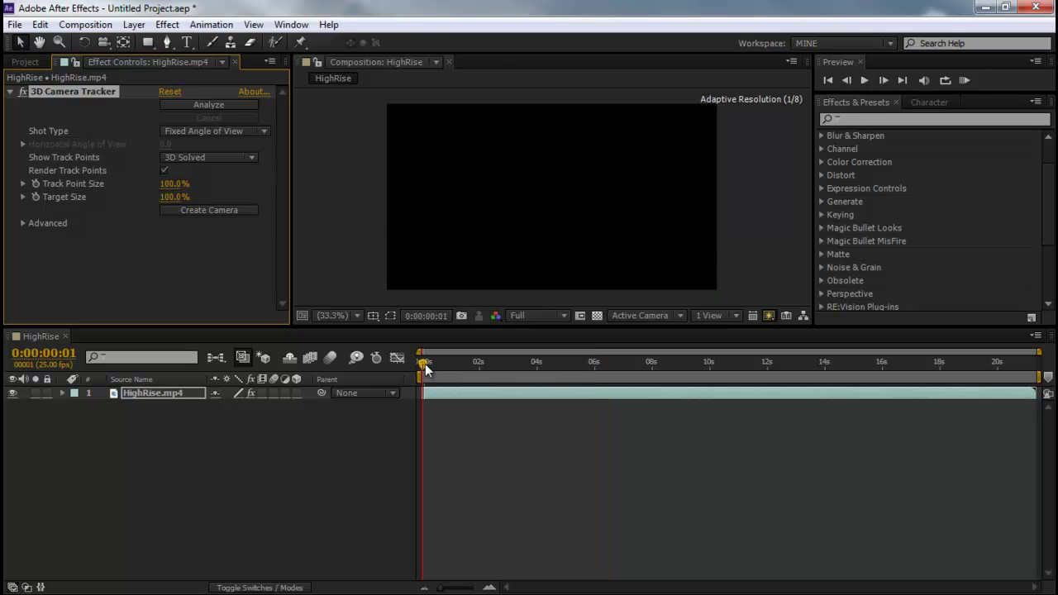
pyautogui.moveTo(428, 367); pyautogui.dragTo(430, 367)
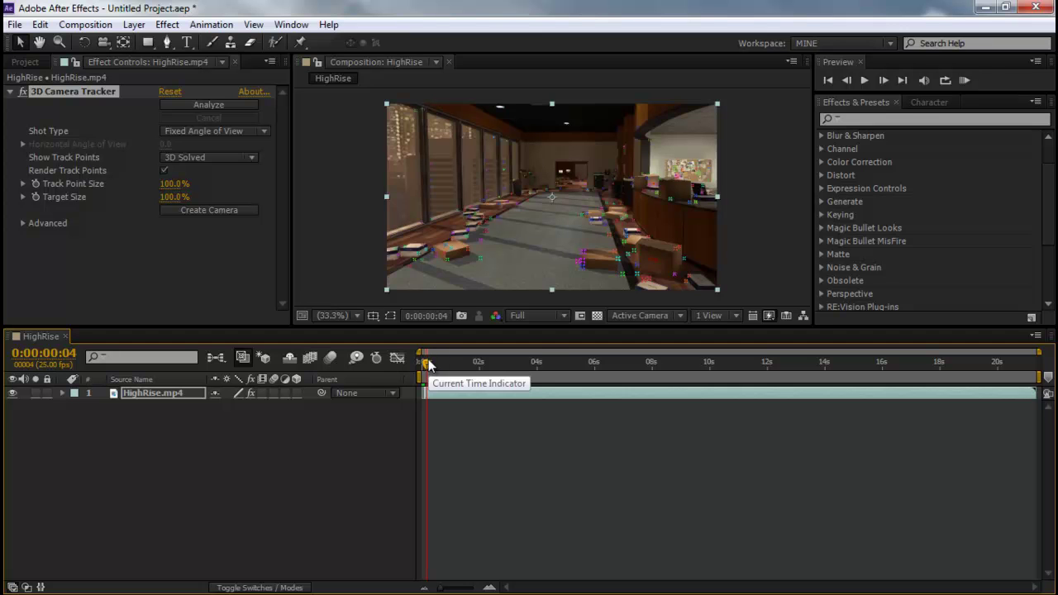
# Create a text layer and camera at the floor target and retype its text as 'ZD EDITS'
pyautogui.rightClick(540, 249)
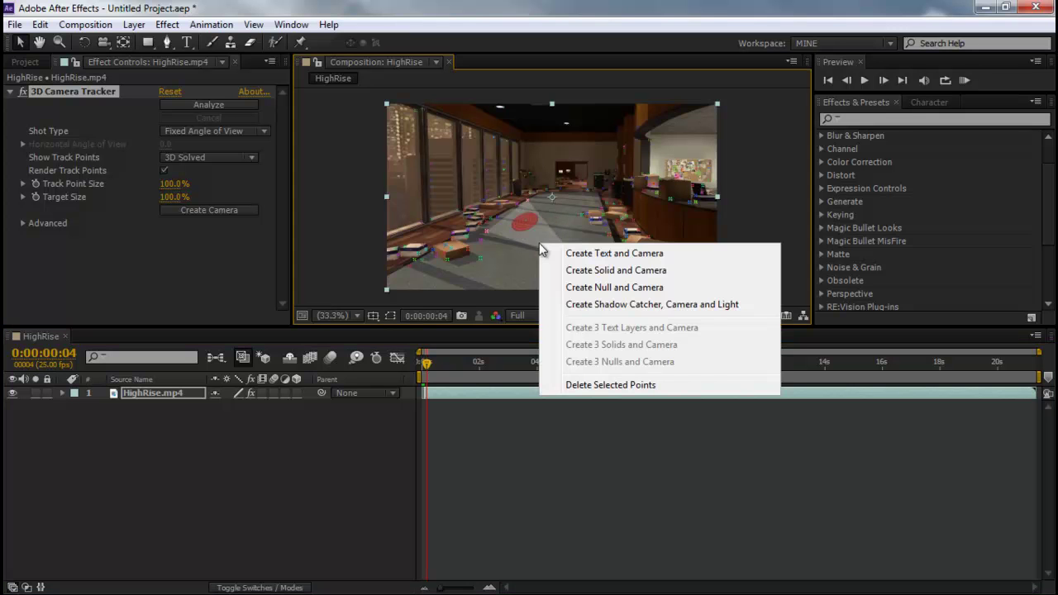
pyautogui.click(589, 257)
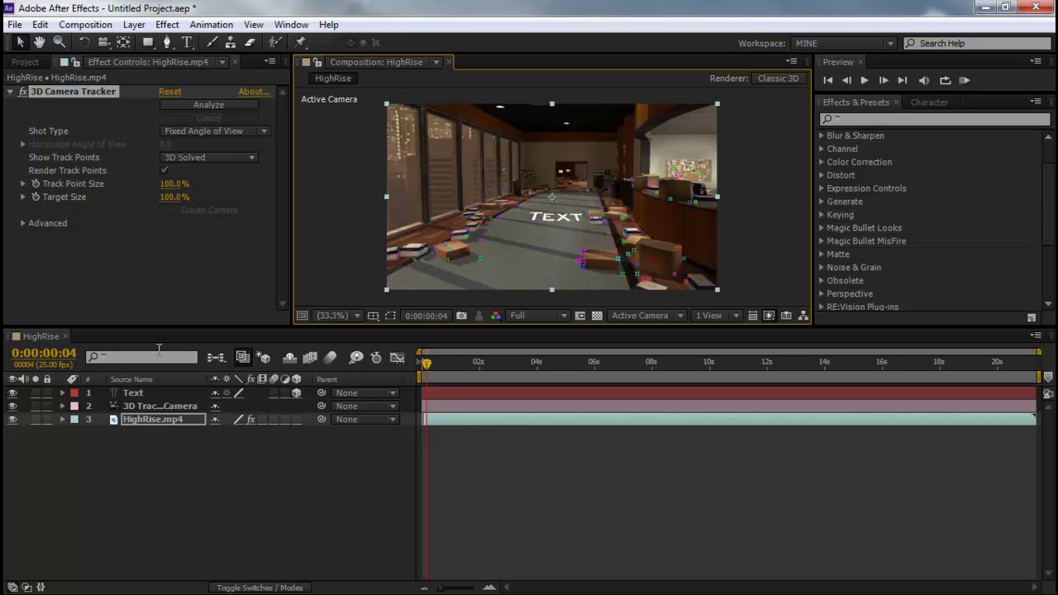
pyautogui.click(133, 392)
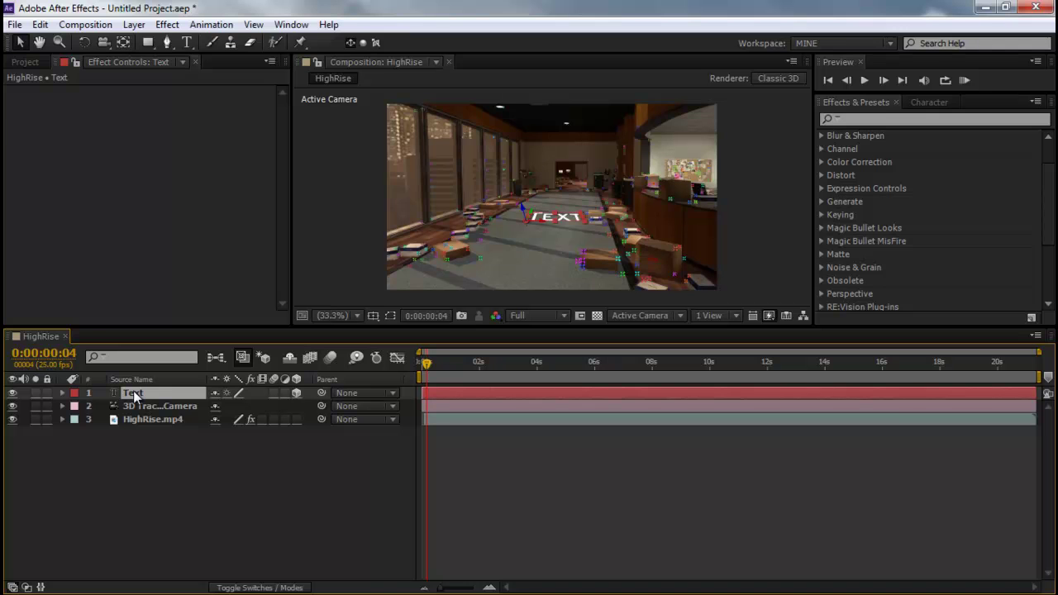
pyautogui.doubleClick(133, 393)
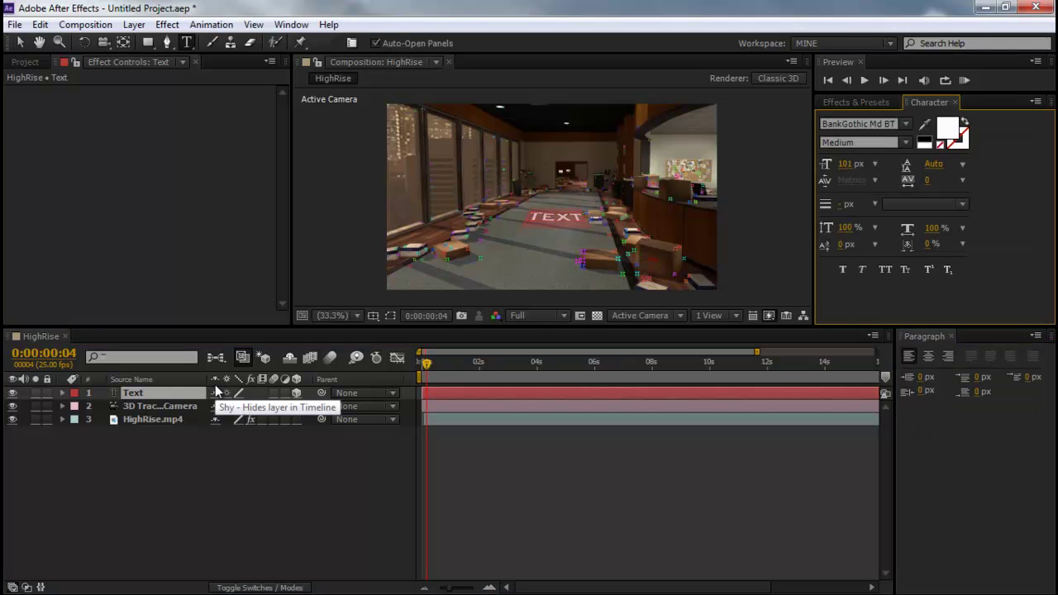
pyautogui.write('ZD')
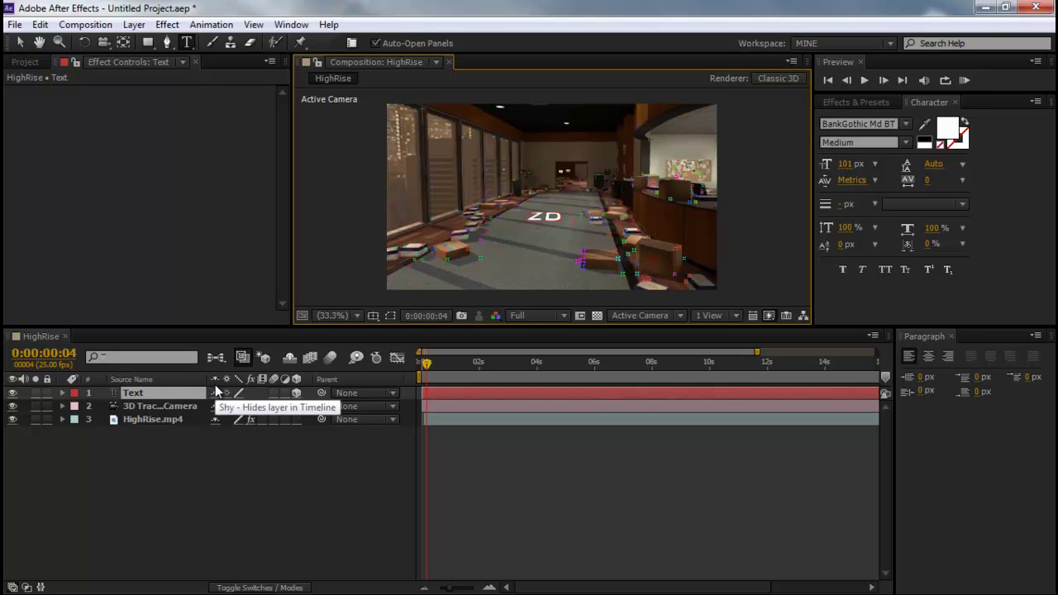
pyautogui.write(' ED')
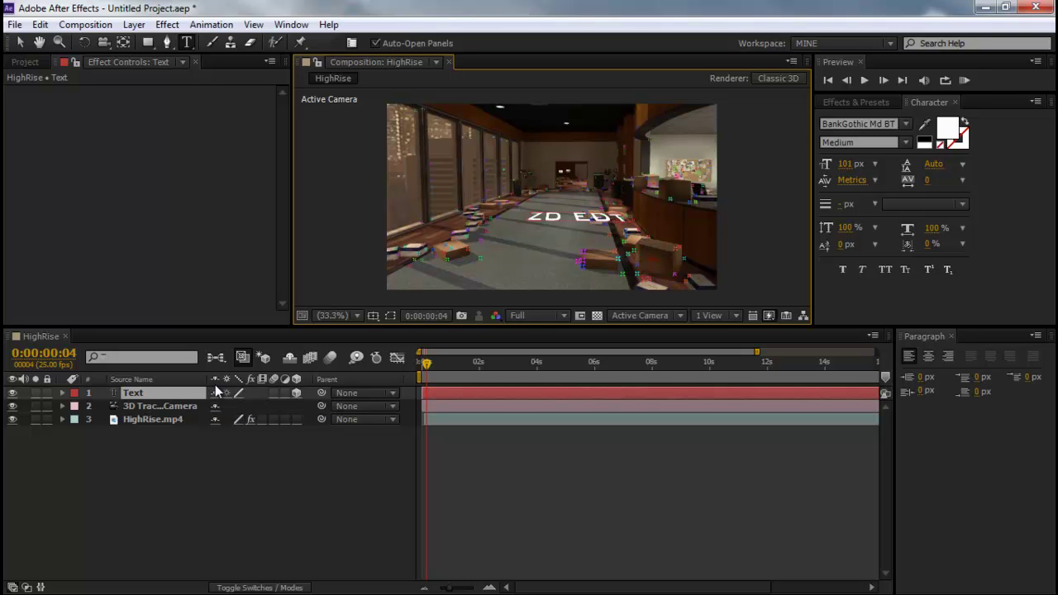
pyautogui.write('ITS')
# Move the ZD EDITS text to a new spot along the hallway floor
pyautogui.click(20, 43)
pyautogui.click(210, 483)
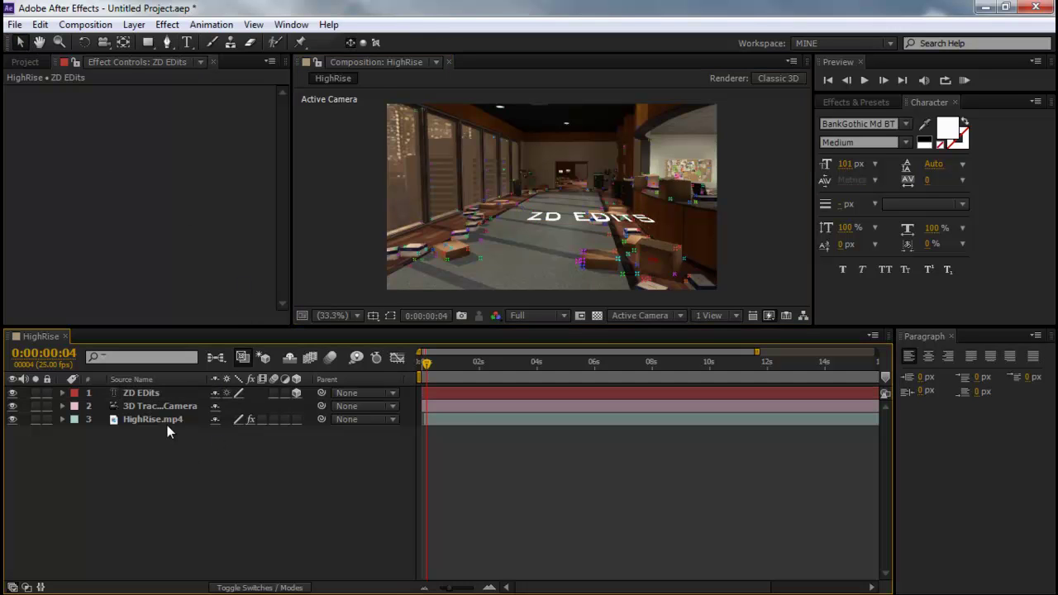
pyautogui.click(103, 392)
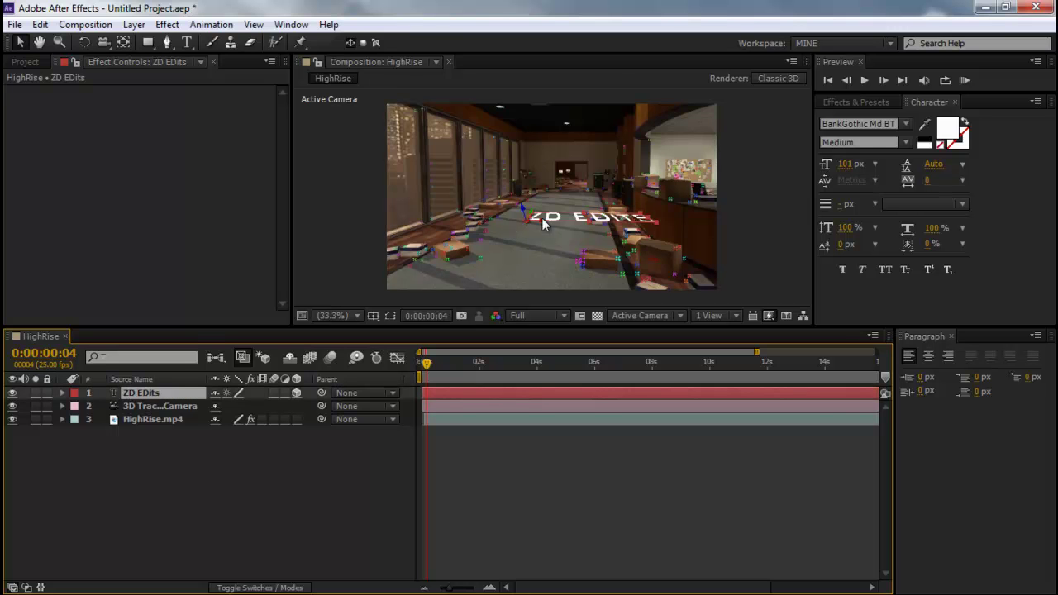
pyautogui.moveTo(547, 227); pyautogui.dragTo(165, 218)
pyautogui.moveTo(499, 230); pyautogui.dragTo(524, 239)
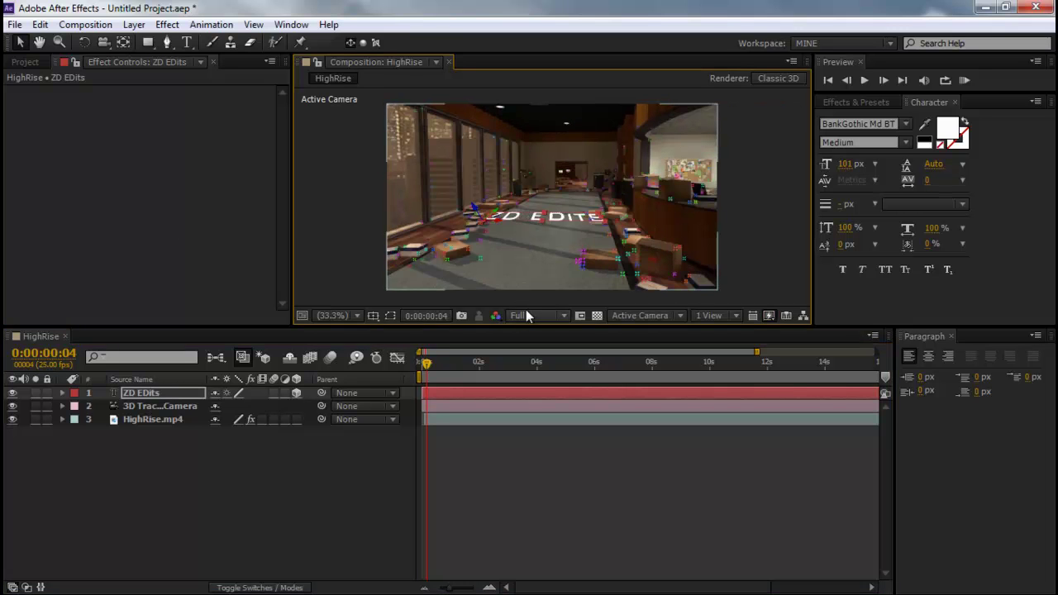
# Tilt the text upright by setting its X Rotation to about 60°
pyautogui.click(62, 392)
pyautogui.click(76, 420)
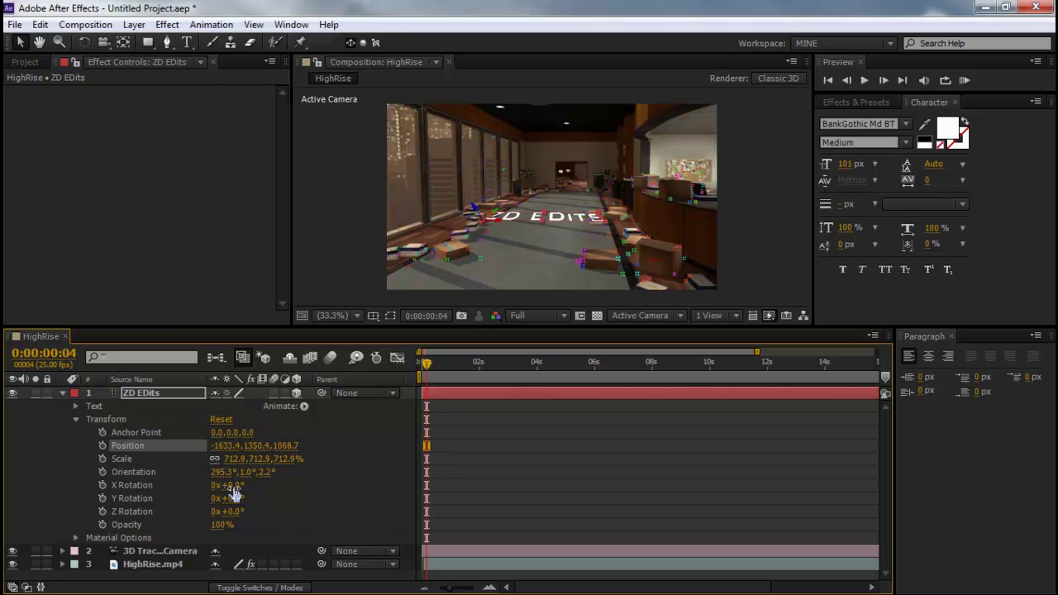
pyautogui.moveTo(234, 485); pyautogui.dragTo(283, 496)
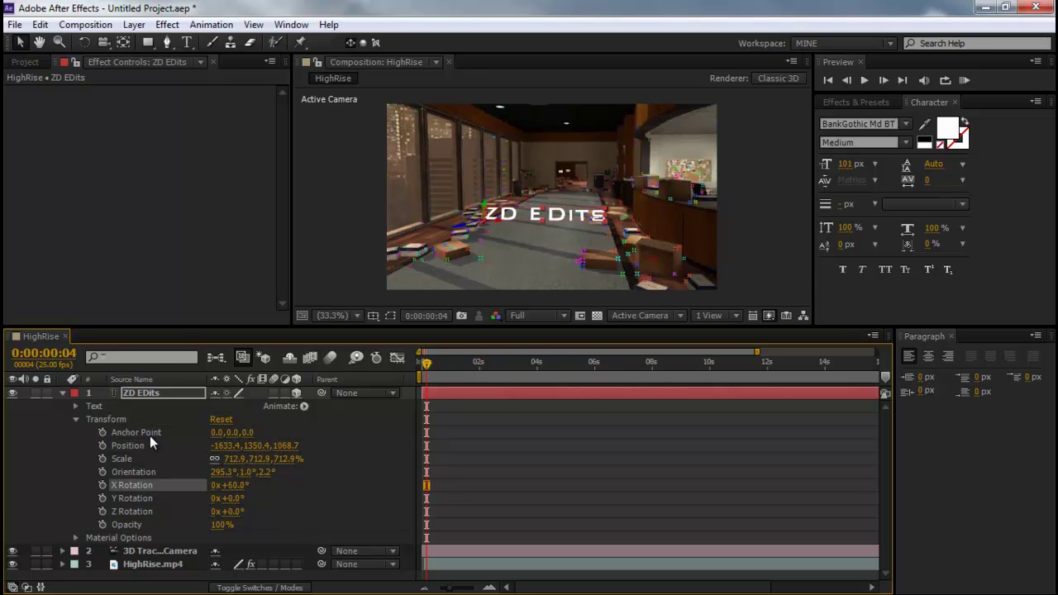
pyautogui.click(60, 393)
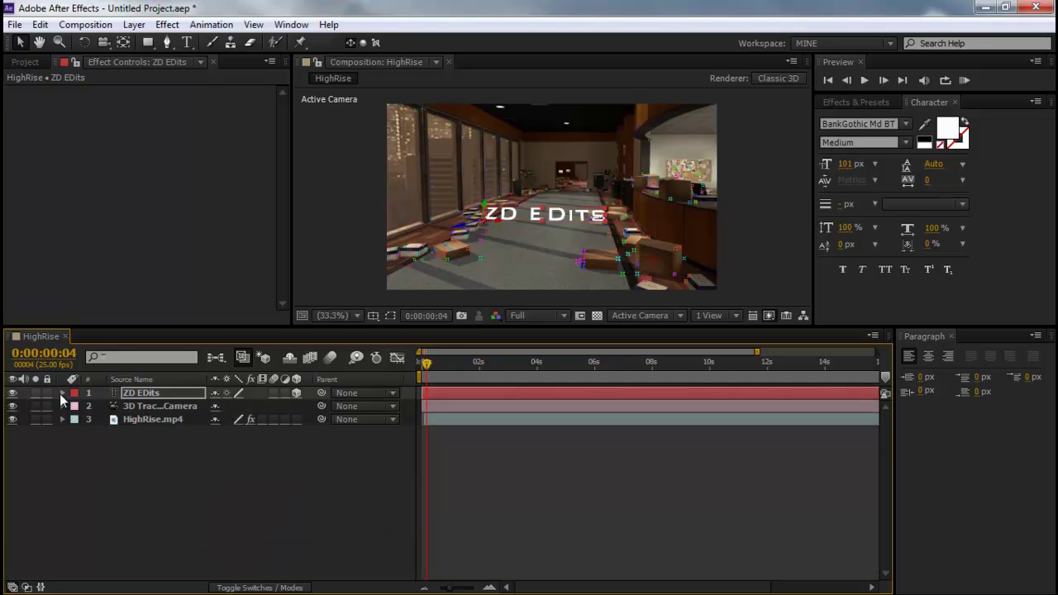
# Correct the wording from 'ZD EDits' to 'ZD Edits'
pyautogui.doubleClick(147, 397)
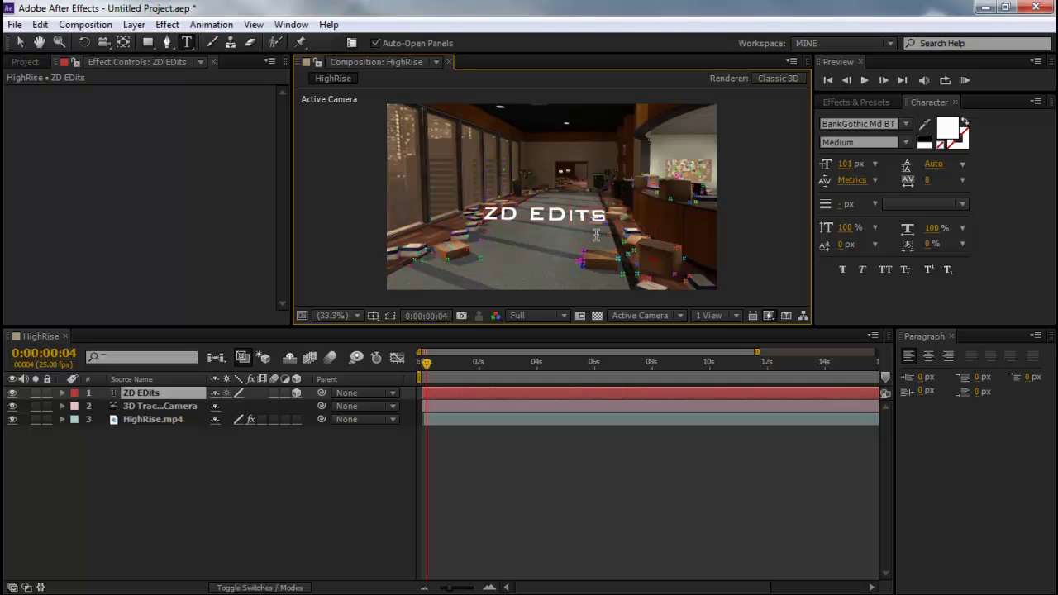
pyautogui.press('Left')
pyautogui.press('Left')
pyautogui.press('Left')
pyautogui.press('BackSpace')
pyautogui.write('d')
pyautogui.click(354, 519)
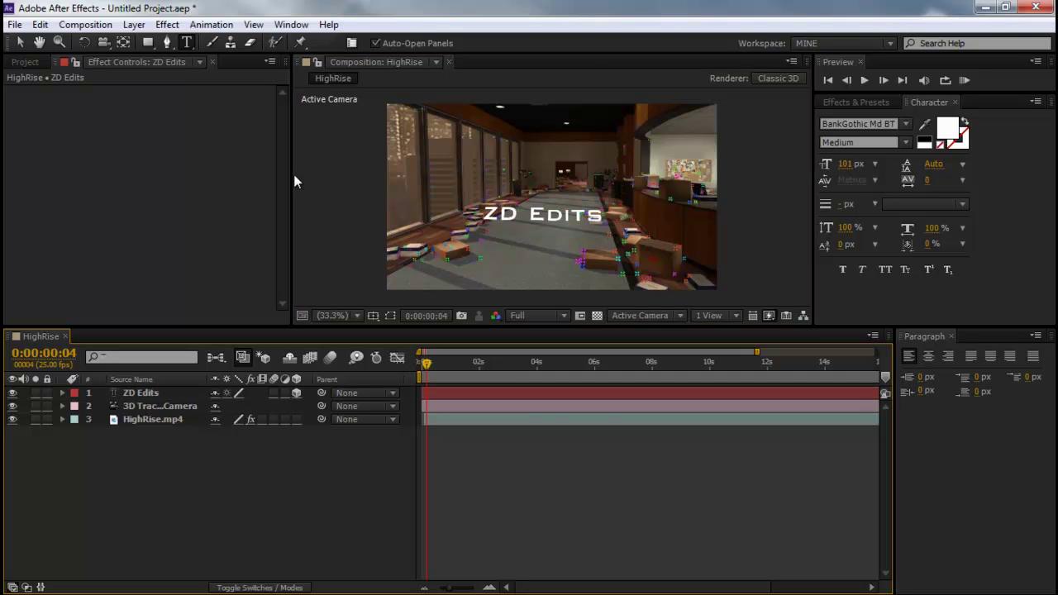
# Raise the ZD Edits text higher above the floor
pyautogui.click(20, 43)
pyautogui.click(128, 395)
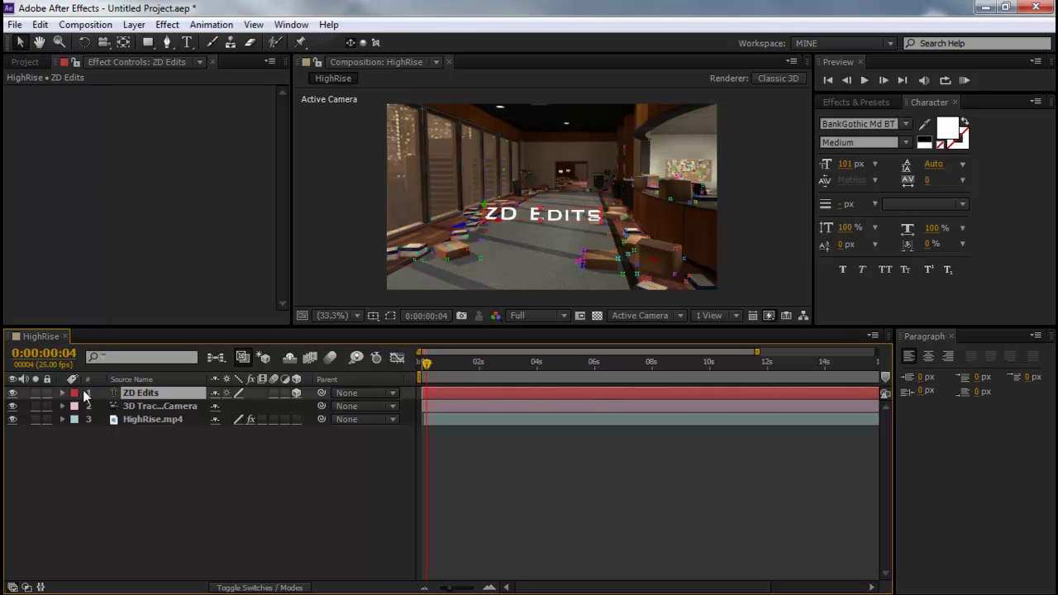
pyautogui.click(62, 393)
pyautogui.click(76, 420)
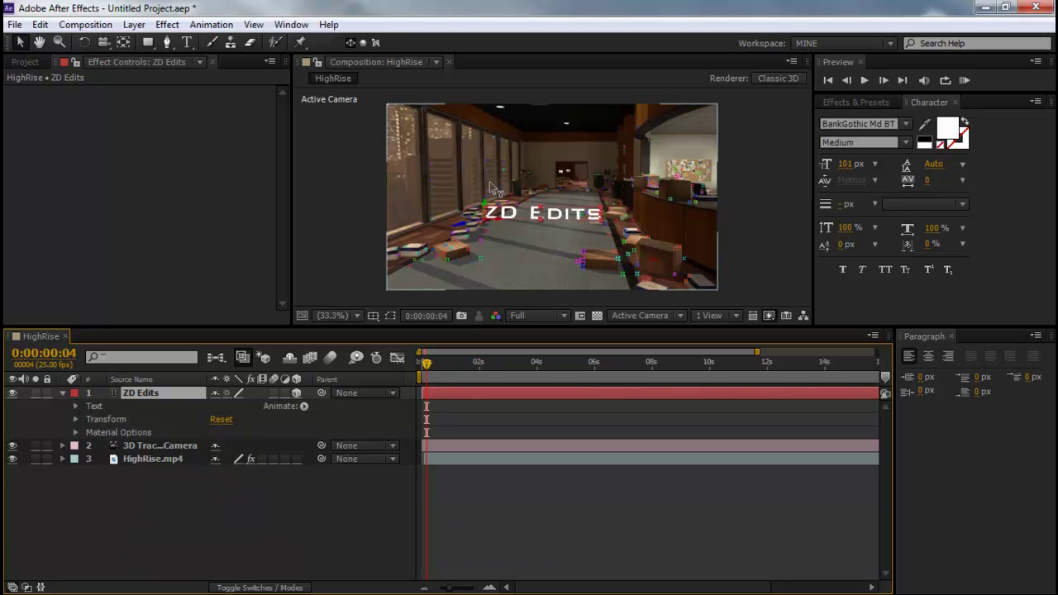
pyautogui.click(402, 281)
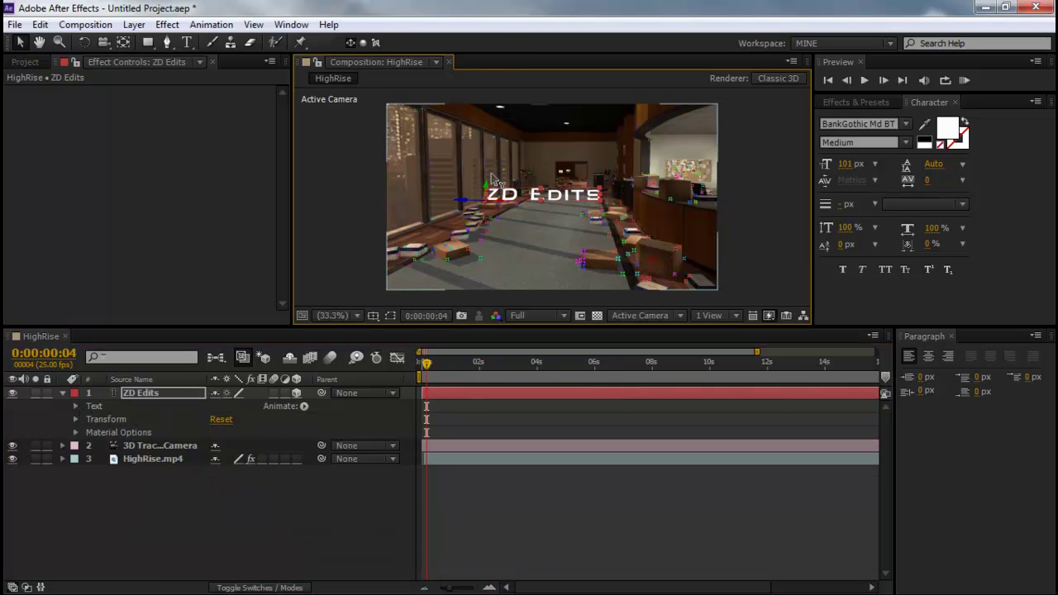
# Tilt the text further to a 73° X Rotation
pyautogui.click(76, 419)
pyautogui.moveTo(240, 486); pyautogui.dragTo(247, 485)
pyautogui.click(62, 392)
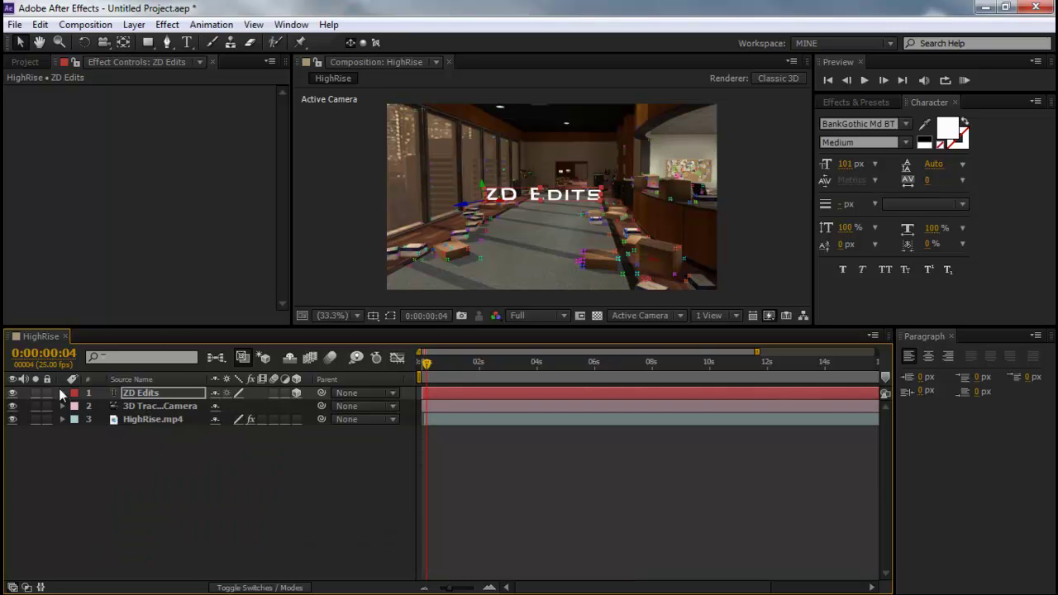
pyautogui.click(967, 80)
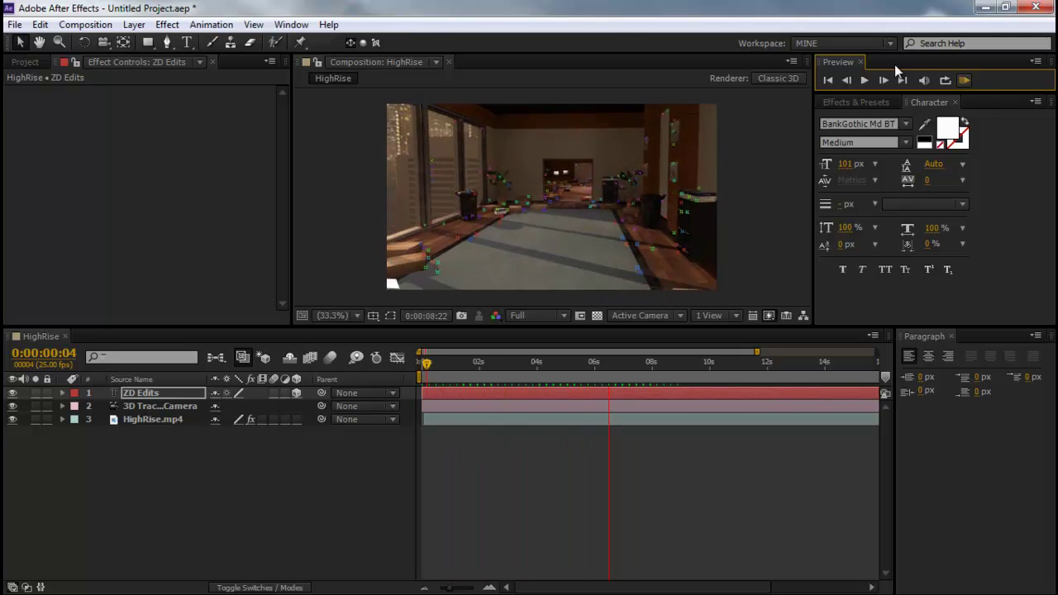
pyautogui.click(965, 80)
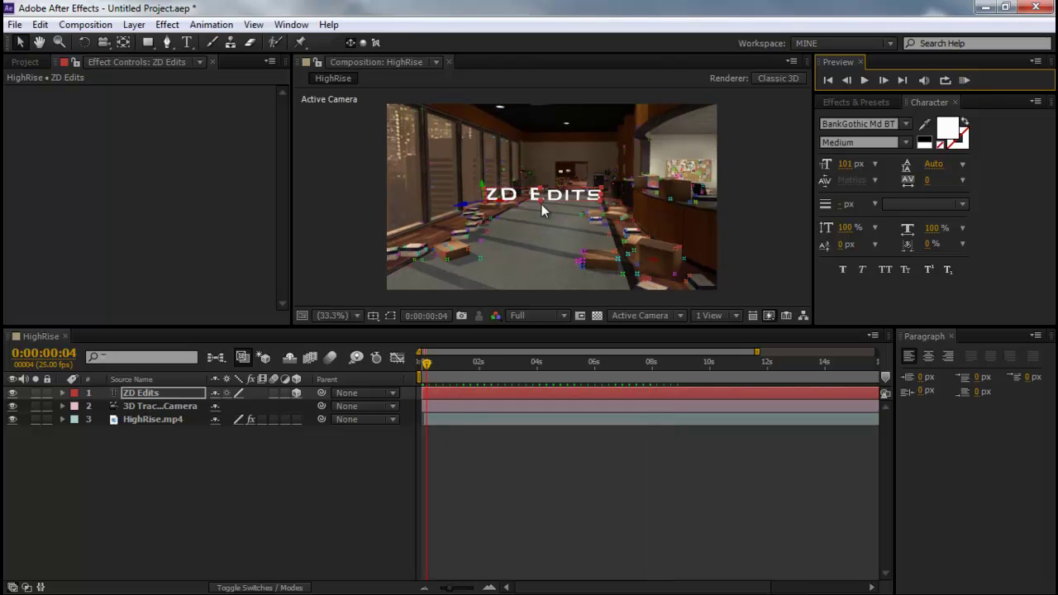
pyautogui.click(147, 392)
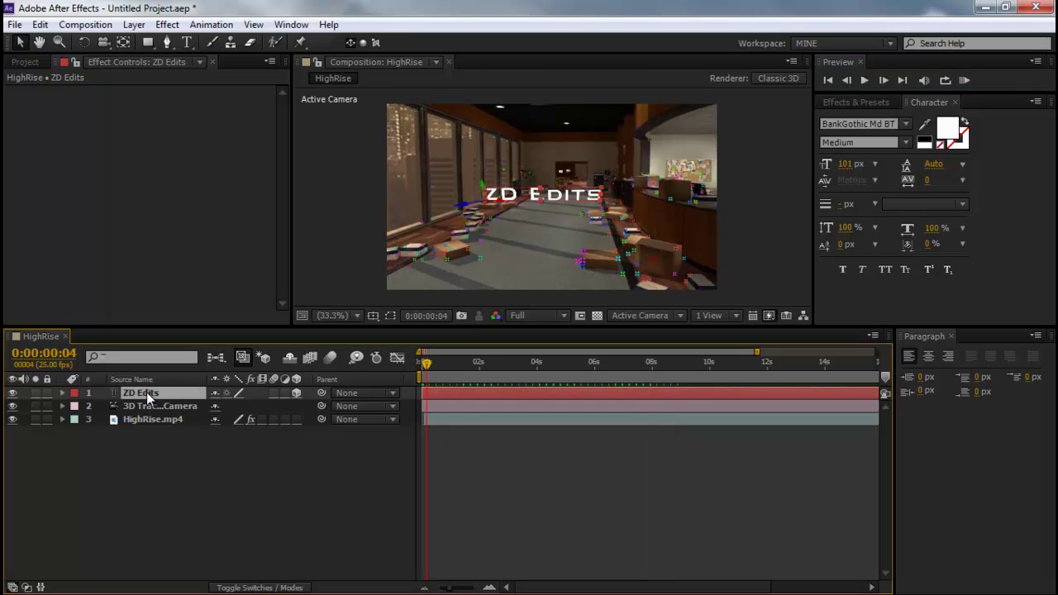
pyautogui.press('Delete')
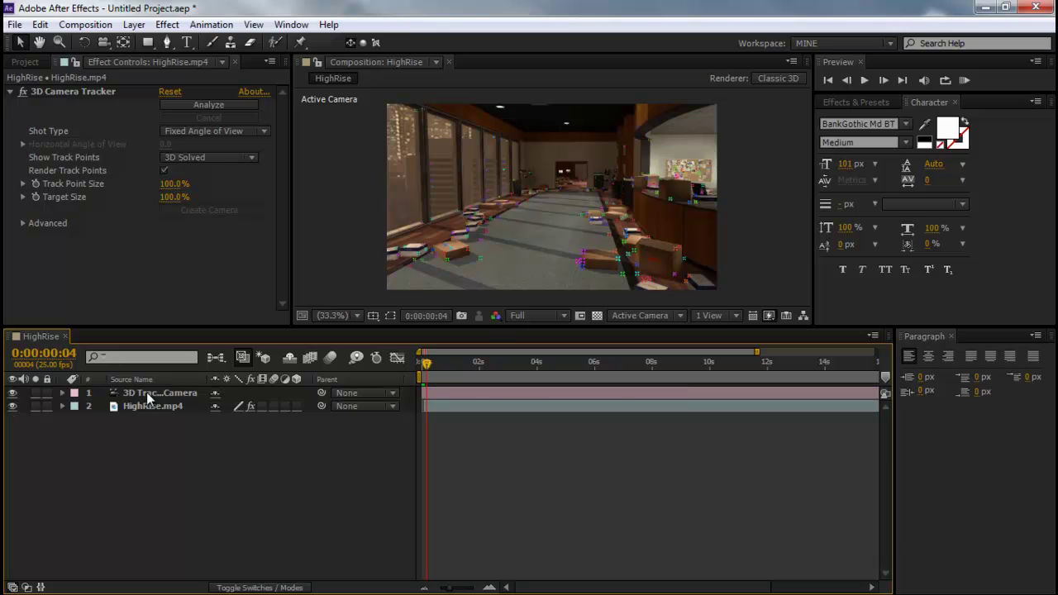
pyautogui.click(146, 392)
pyautogui.press('Delete')
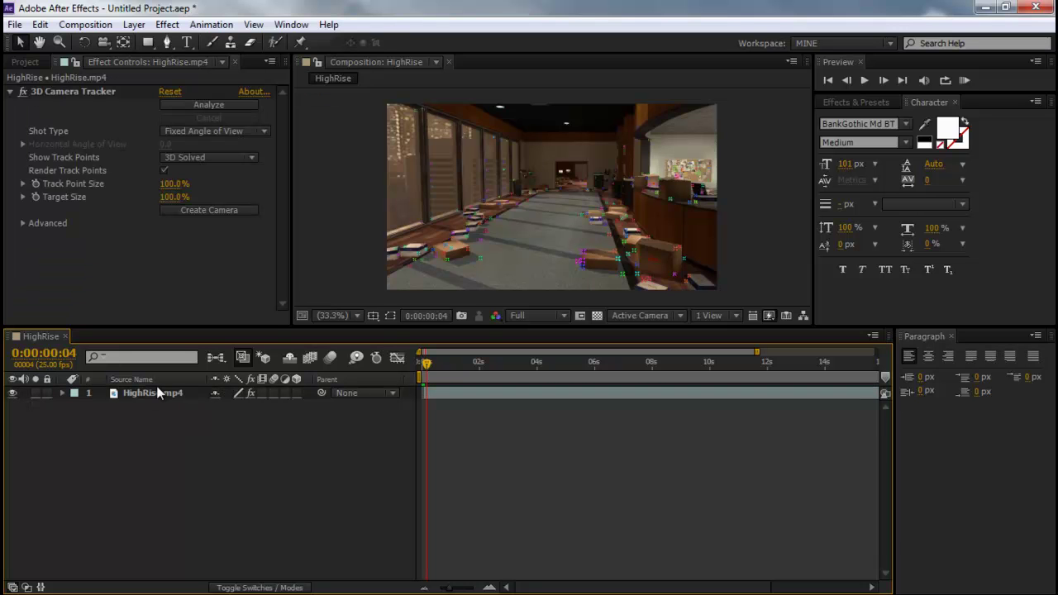
pyautogui.click(208, 157)
pyautogui.click(205, 174)
pyautogui.click(203, 157)
pyautogui.click(200, 190)
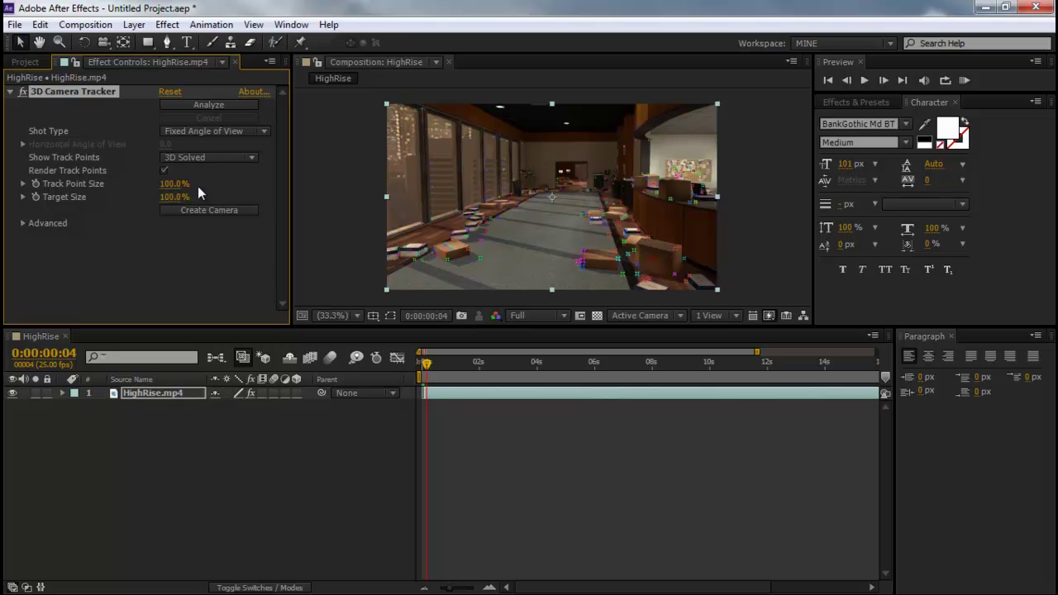
pyautogui.rightClick(550, 239)
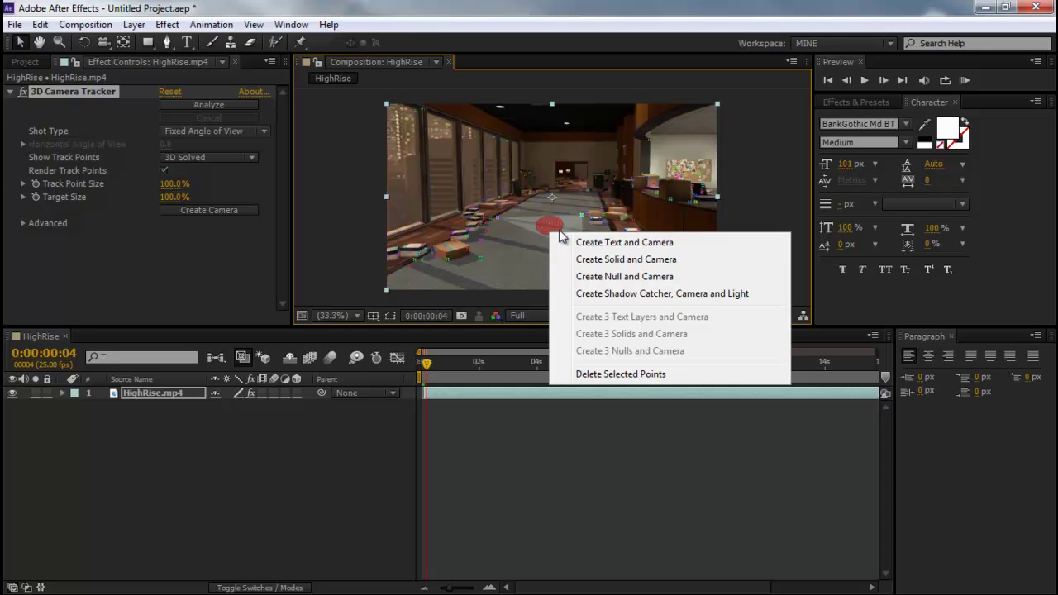
pyautogui.click(664, 260)
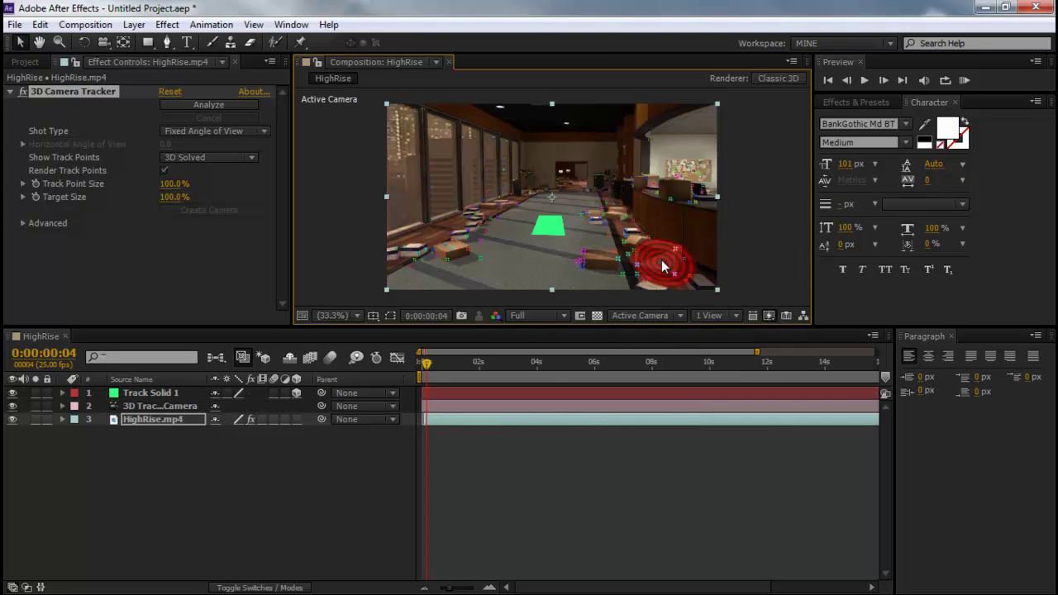
pyautogui.click(131, 393)
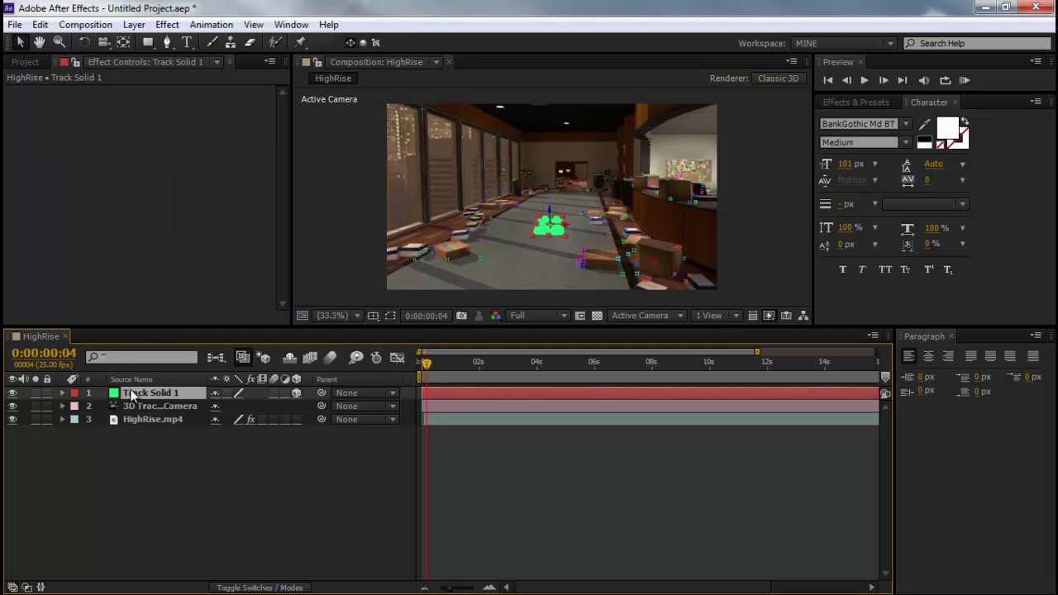
pyautogui.press('Delete')
pyautogui.click(142, 391)
pyautogui.press('Delete')
# Toggle Show Track Points to 2D Source and back to 3D Solved
pyautogui.click(245, 157)
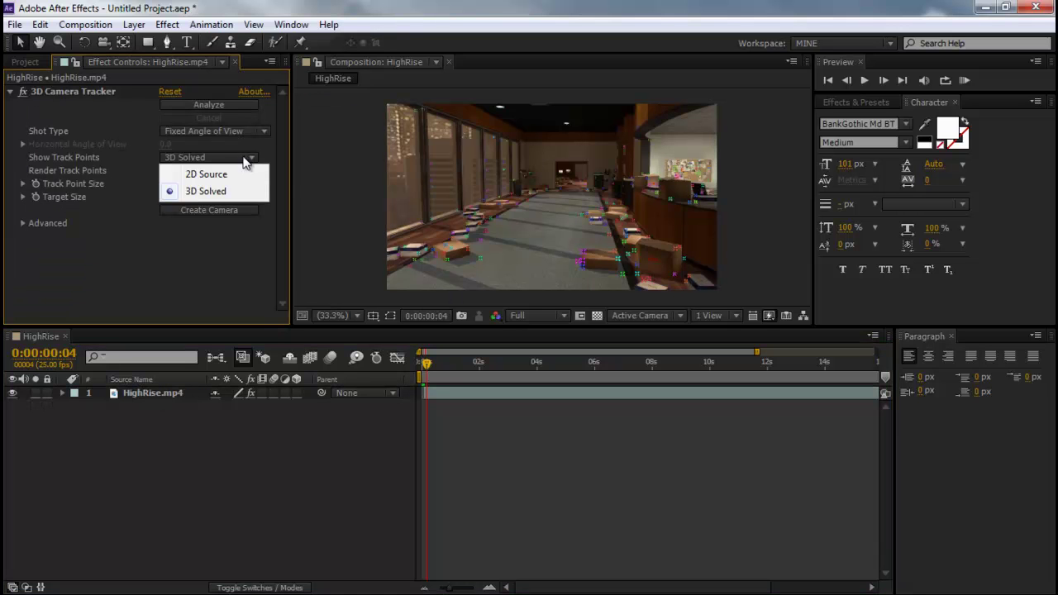
pyautogui.click(238, 174)
pyautogui.click(242, 157)
pyautogui.click(236, 189)
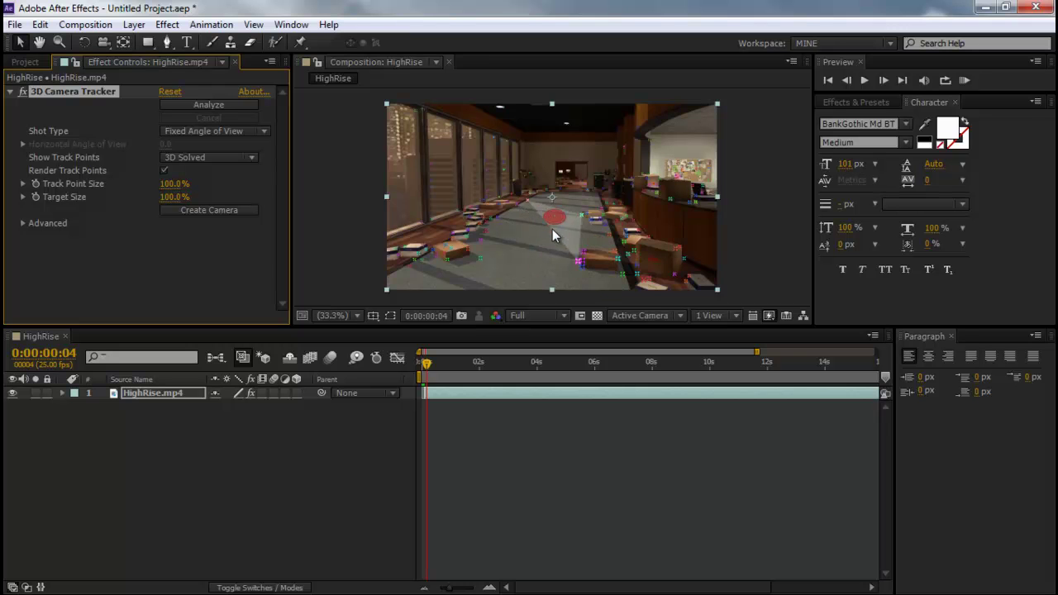
# Create a null and camera at the floor target near the shot's centre
pyautogui.rightClick(550, 232)
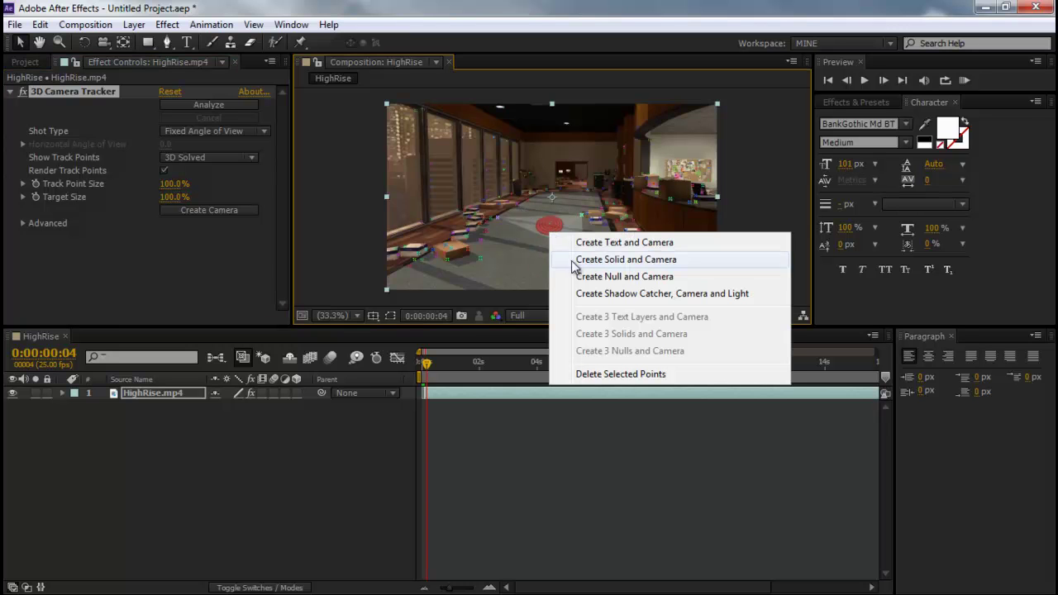
pyautogui.click(588, 278)
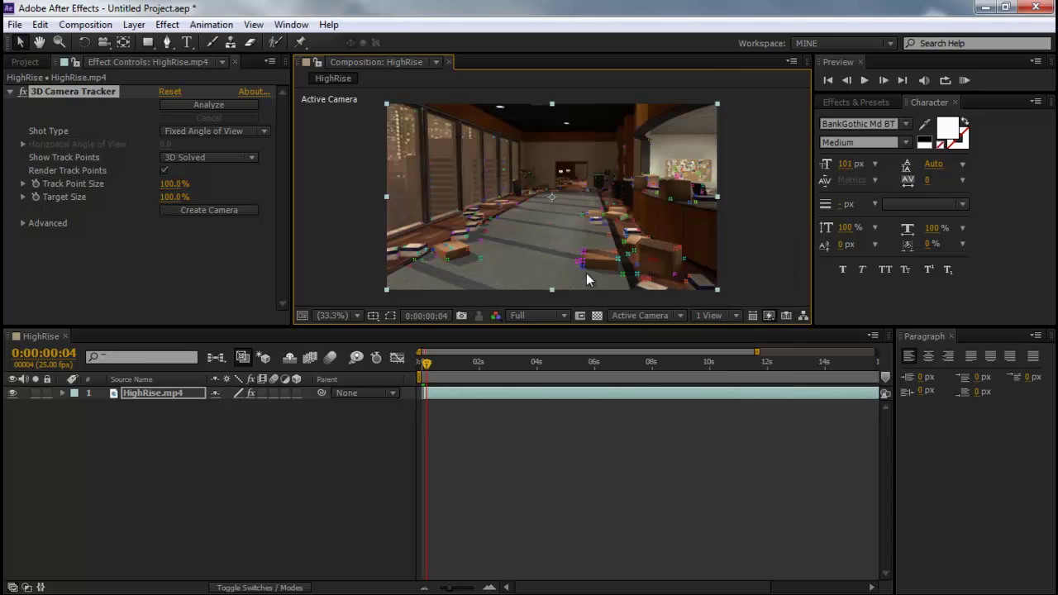
pyautogui.click(163, 394)
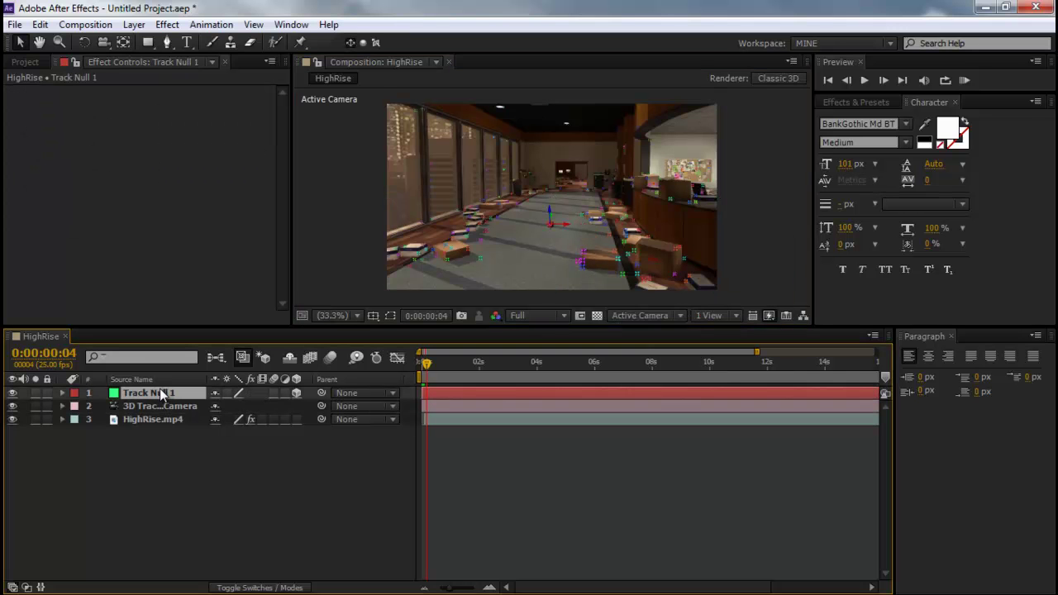
# Add a new black solid layer with default settings
pyautogui.click(134, 25)
pyautogui.moveTo(233, 39)
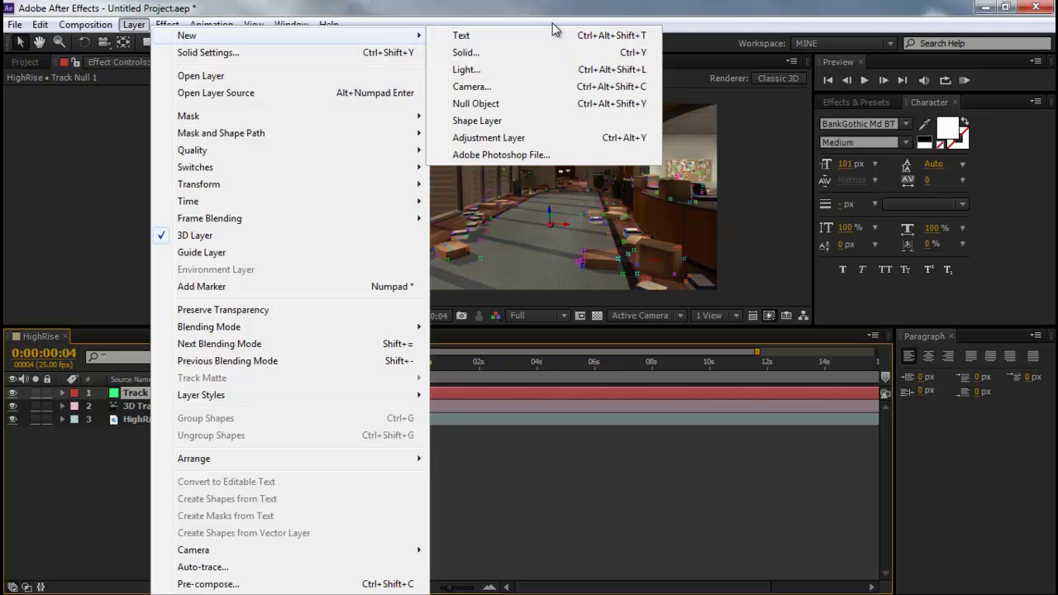
pyautogui.click(521, 52)
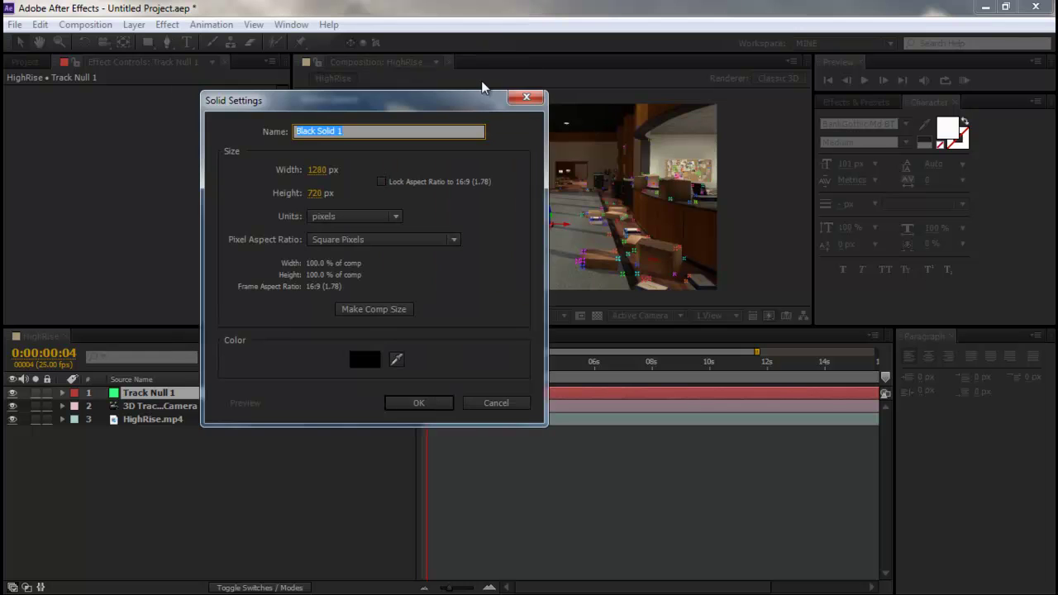
pyautogui.click(418, 404)
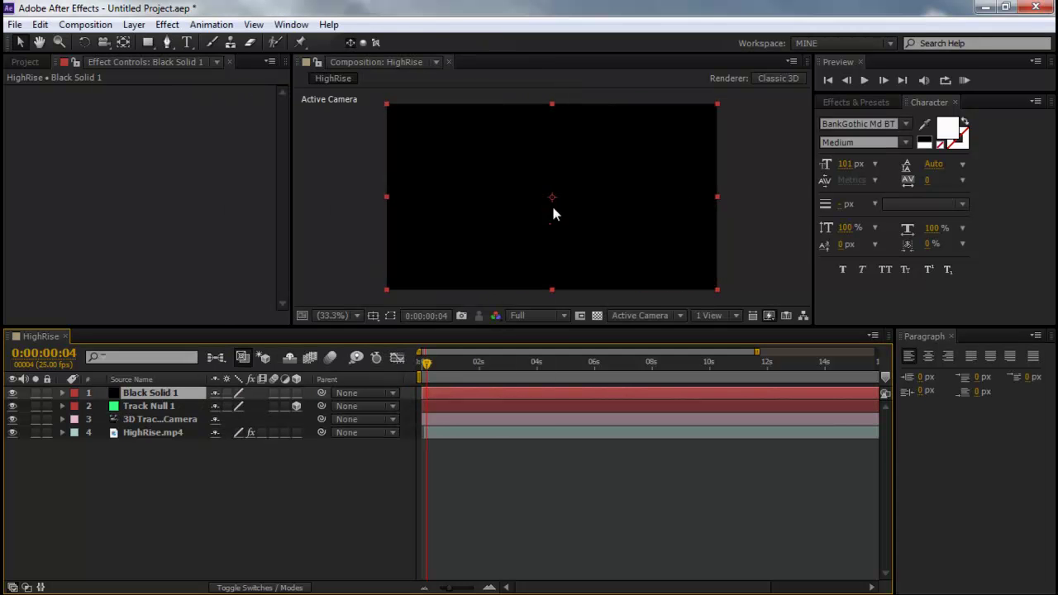
# Make Black Solid 1 3D, place it in the corridor, and parent it to Track Null 1
pyautogui.click(296, 392)
pyautogui.moveTo(556, 189); pyautogui.dragTo(544, 194)
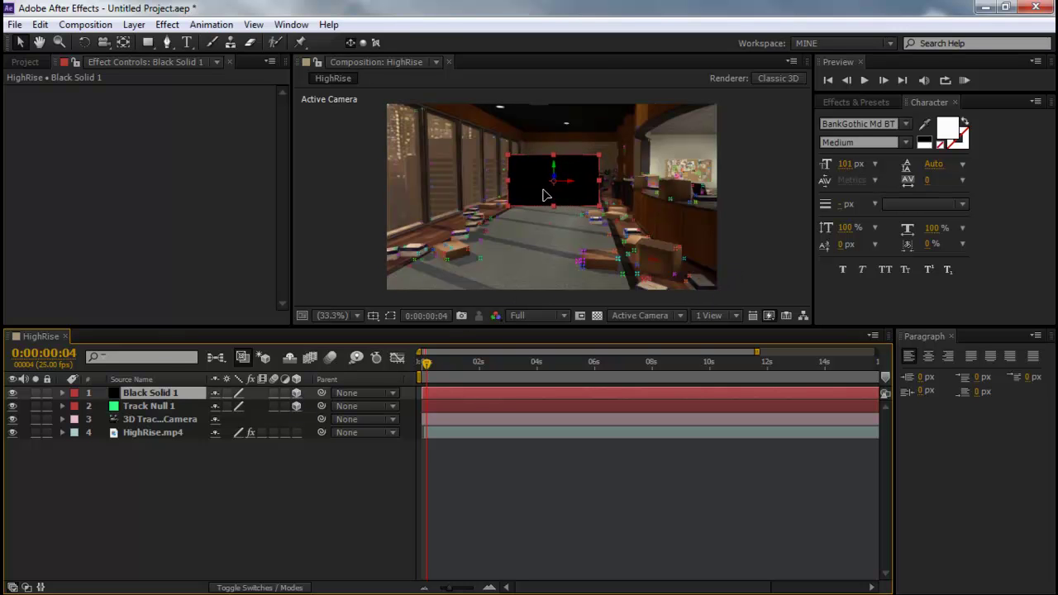
pyautogui.click(322, 391)
pyautogui.moveTo(321, 393); pyautogui.dragTo(159, 406)
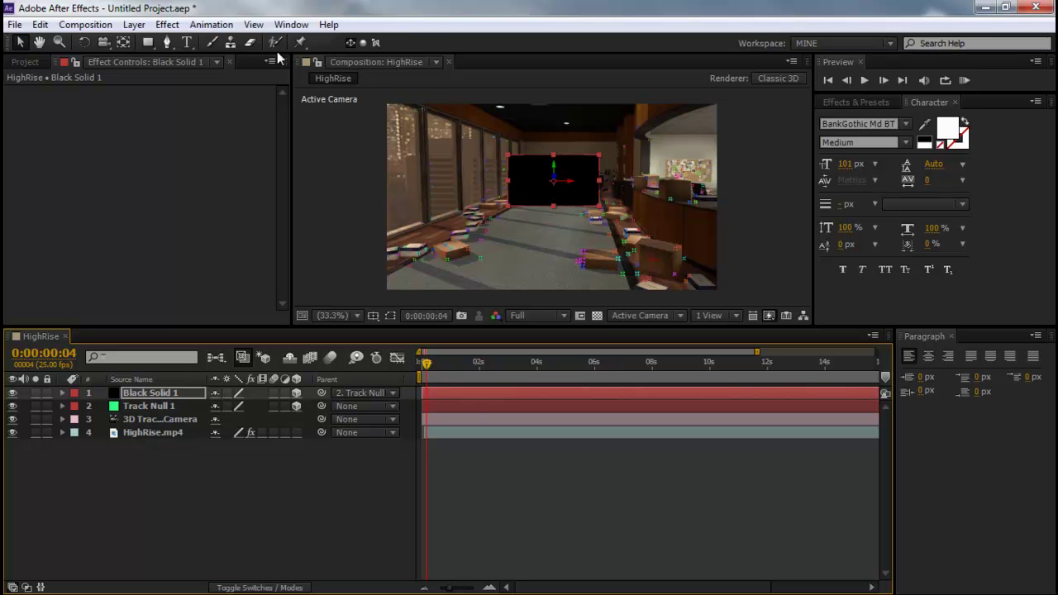
# Preview the playback, then push the black solid further back along its Z axis
pyautogui.click(966, 81)
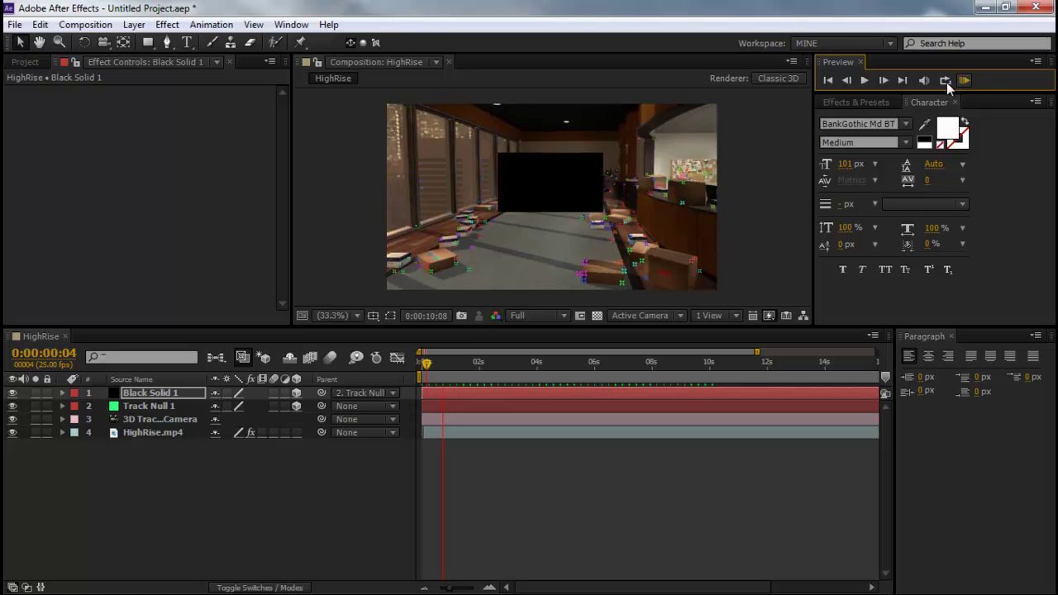
pyautogui.click(965, 80)
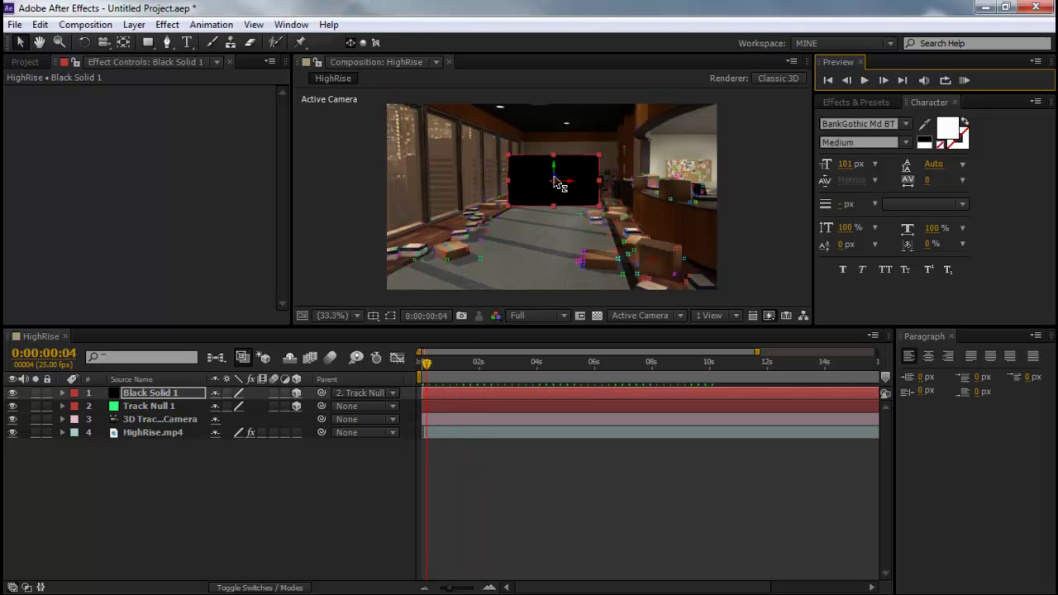
pyautogui.moveTo(557, 185); pyautogui.dragTo(554, 253)
# Angle Black Solid 1 slightly with X Rotation 8°, Y Rotation 4° and a little Z rotation
pyautogui.click(62, 393)
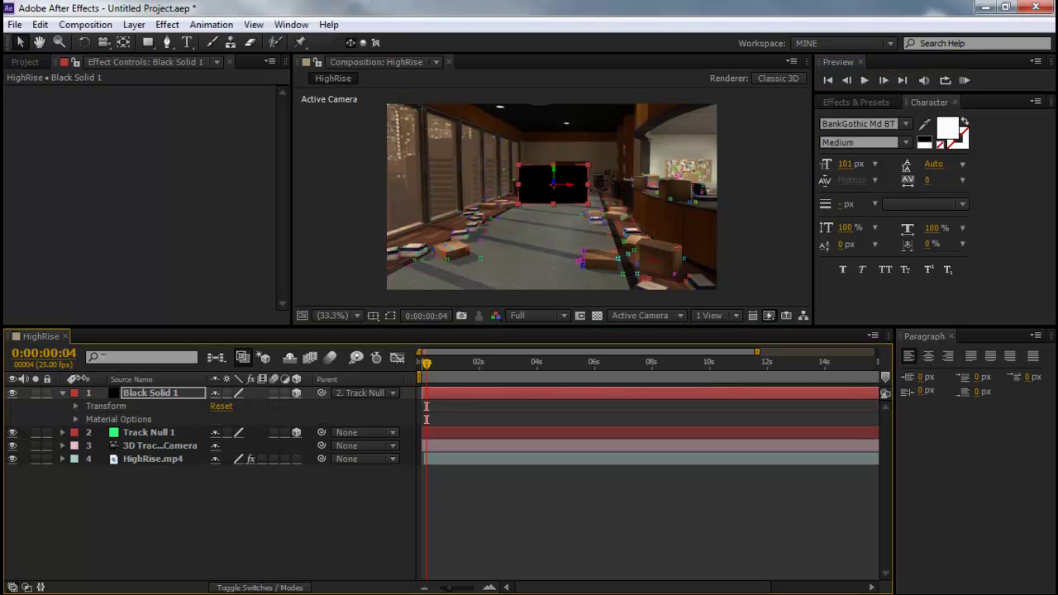
pyautogui.click(75, 406)
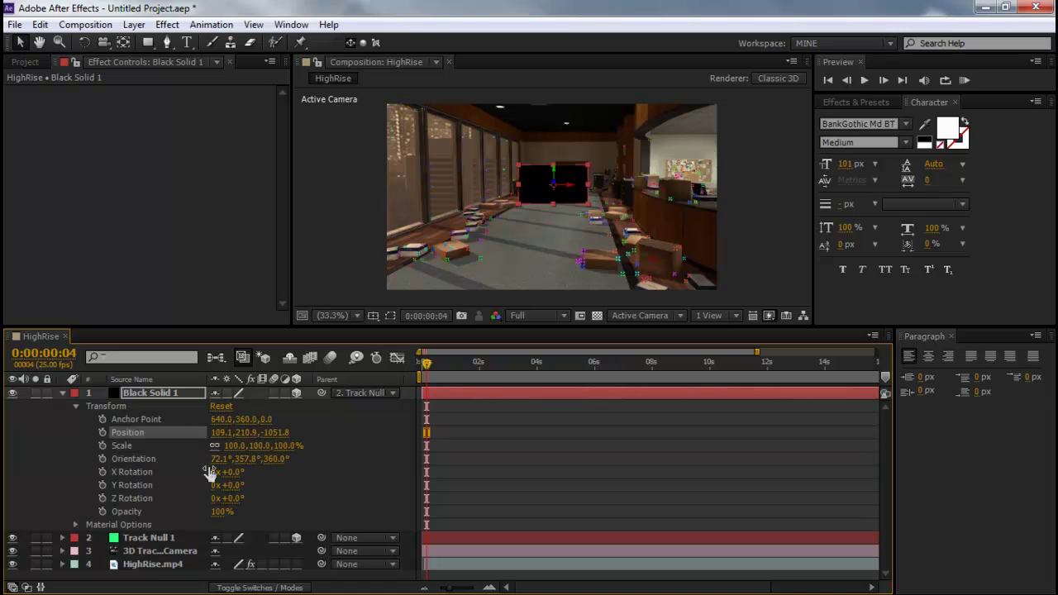
pyautogui.moveTo(233, 487)
pyautogui.mouseDown()
pyautogui.moveTo(244, 488)
pyautogui.moveTo(240, 473)
pyautogui.moveTo(242, 498)
pyautogui.moveTo(229, 496)
pyautogui.mouseUp()
# Lower Black Solid 1's opacity to 36% so it becomes semi-transparent
pyautogui.click(63, 394)
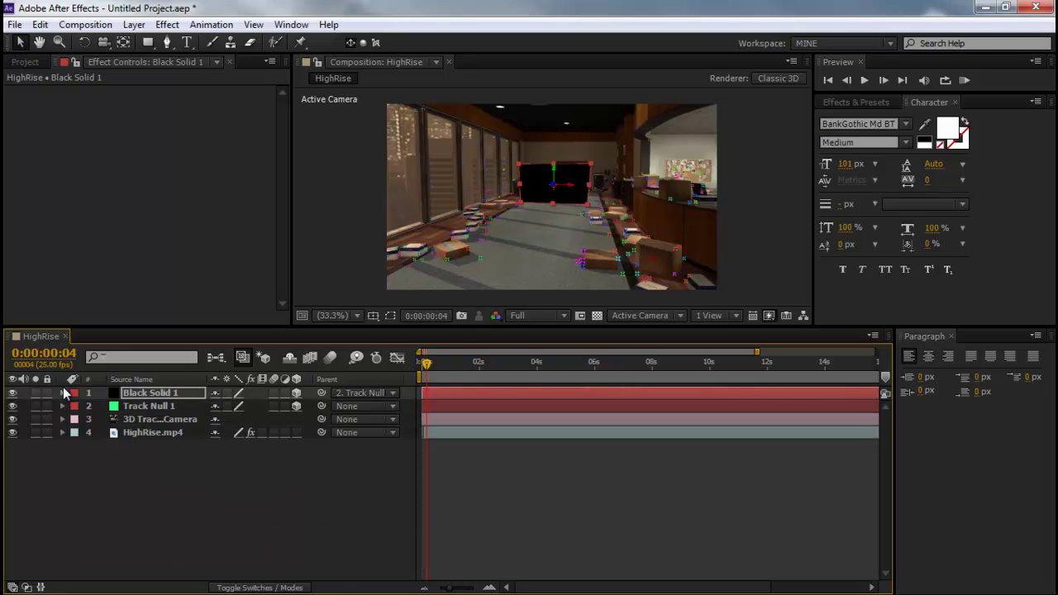
pyautogui.click(63, 394)
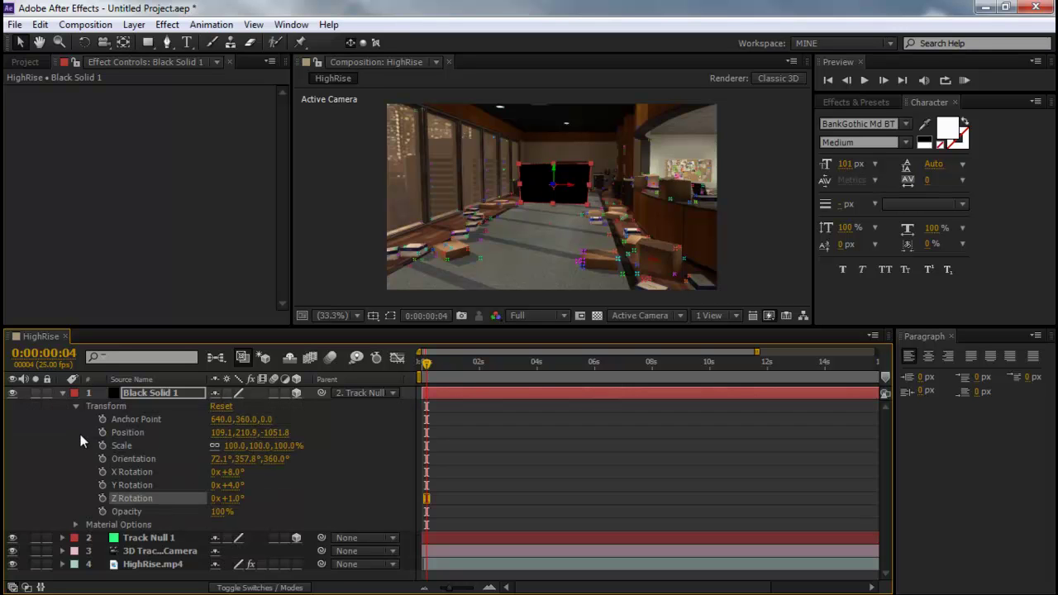
pyautogui.click(74, 404)
pyautogui.click(74, 404)
pyautogui.moveTo(219, 512); pyautogui.dragTo(193, 514)
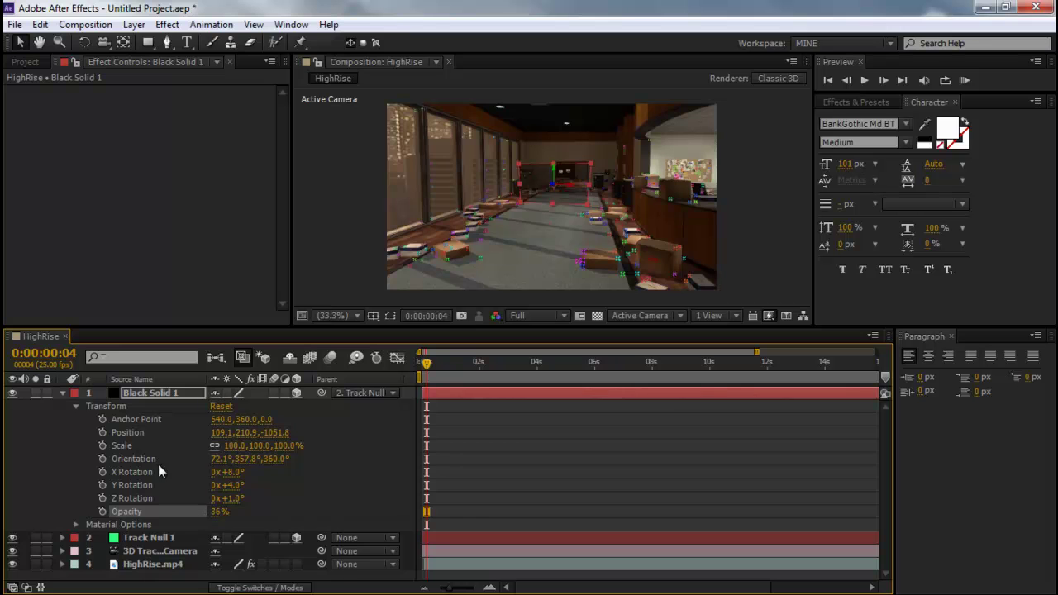
pyautogui.click(61, 393)
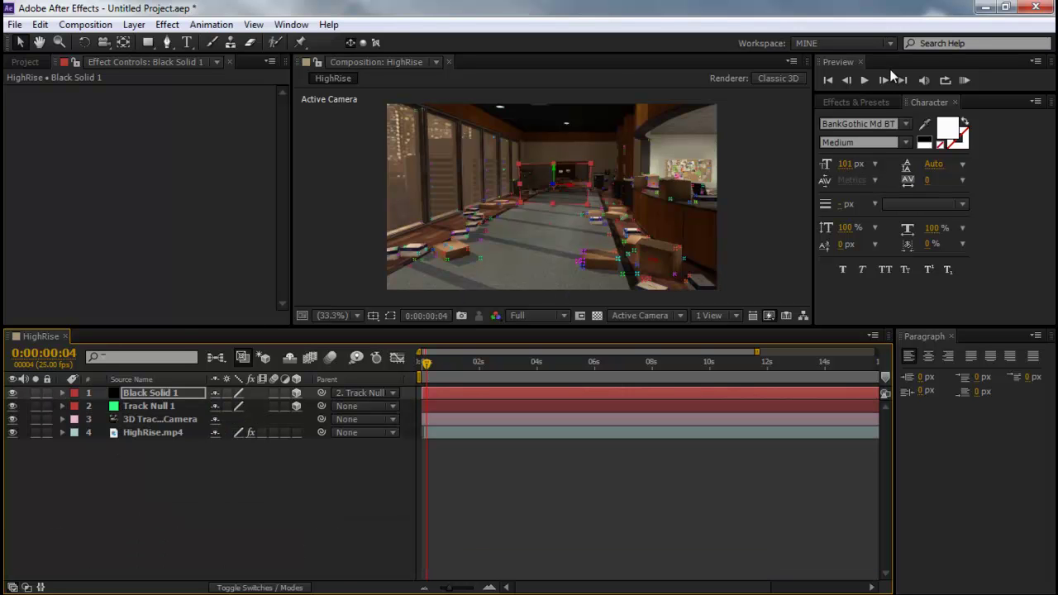
pyautogui.click(950, 84)
pyautogui.click(963, 83)
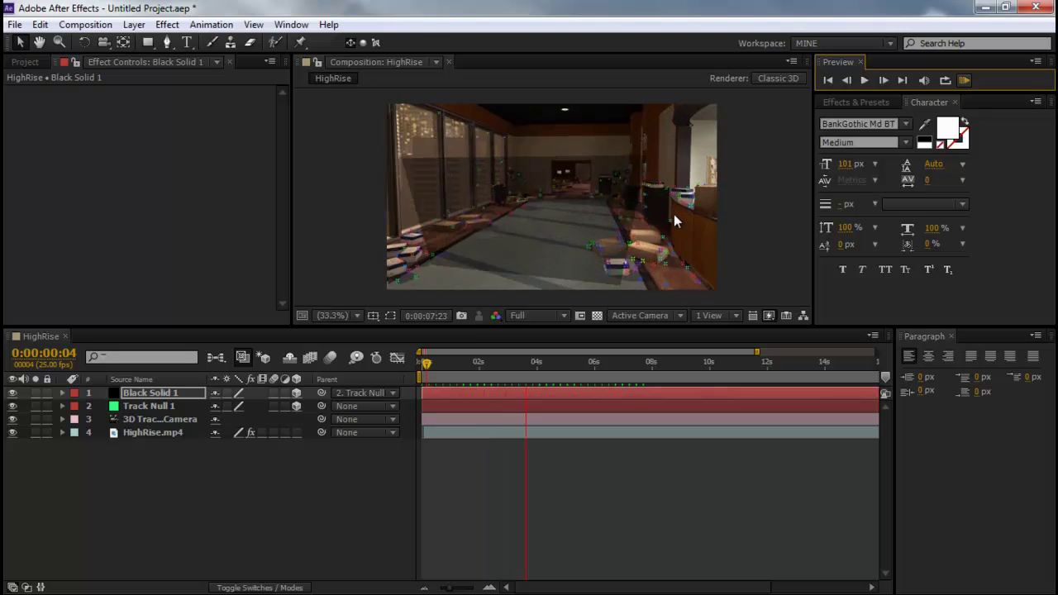
pyautogui.click(964, 80)
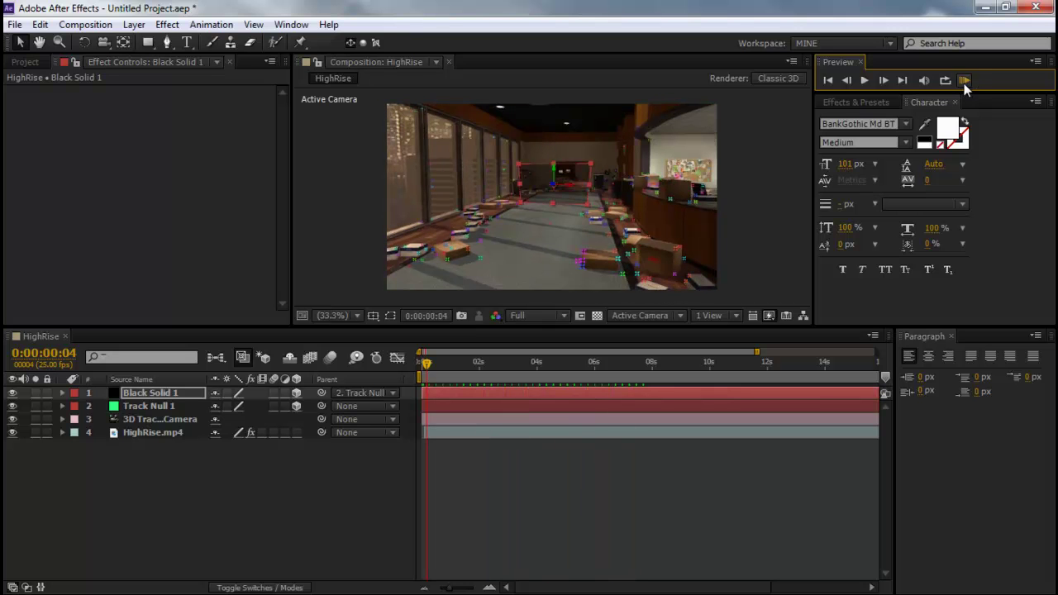